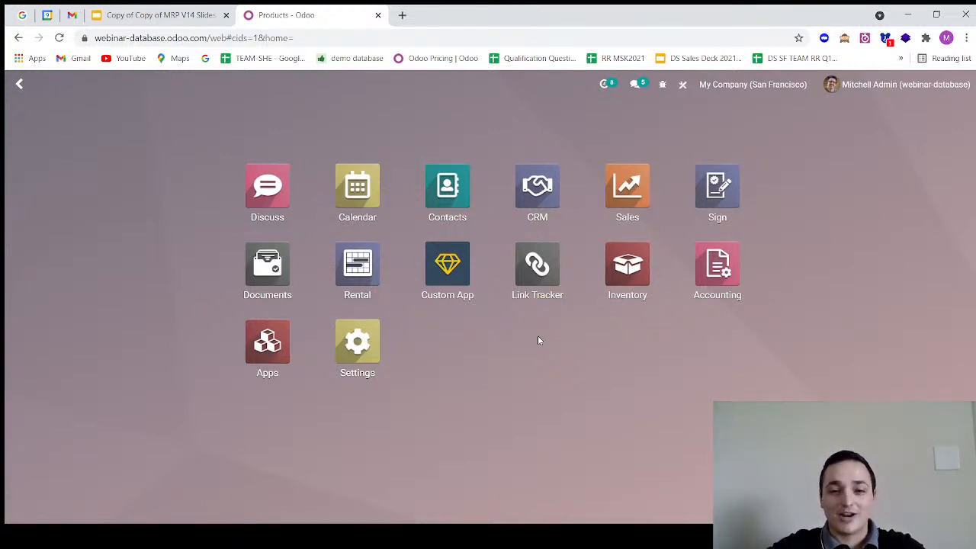
- Search the home screen for "crm" and clear the search text
{"action": "type", "text": "crm"}
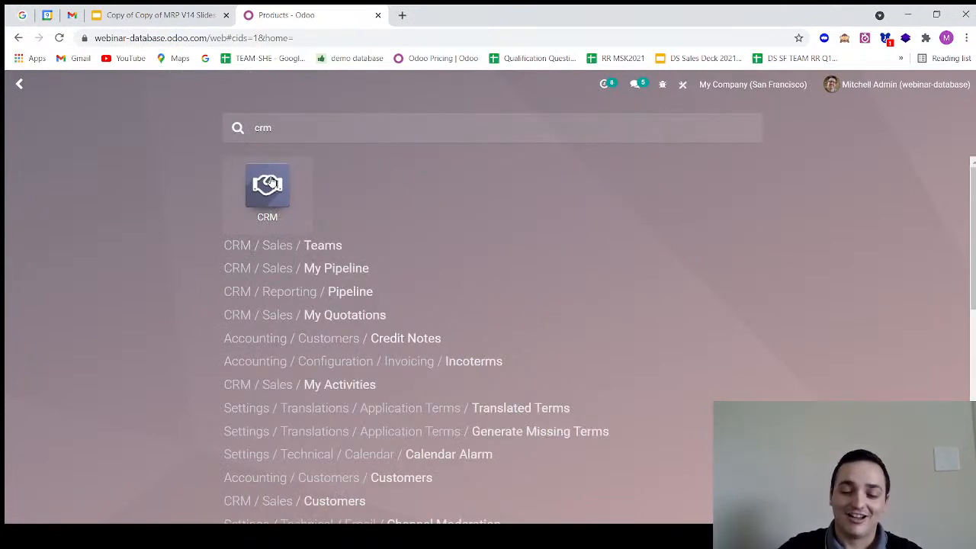
{"action": "key", "text": "BackSpace"}
{"action": "key", "text": "BackSpace"}
{"action": "key", "text": "BackSpace"}
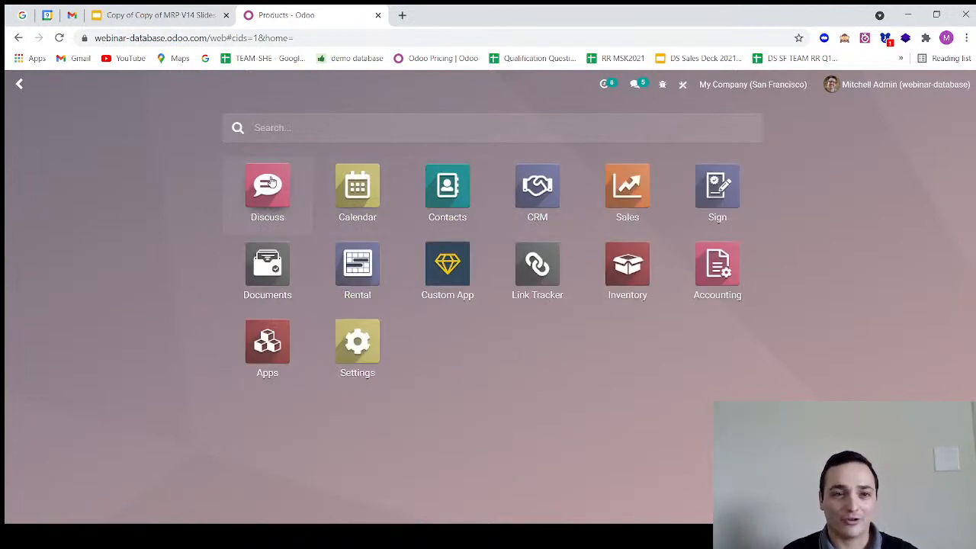
- Search the home screen for "product" and open the Sales product catalogue
{"action": "type", "text": "product"}
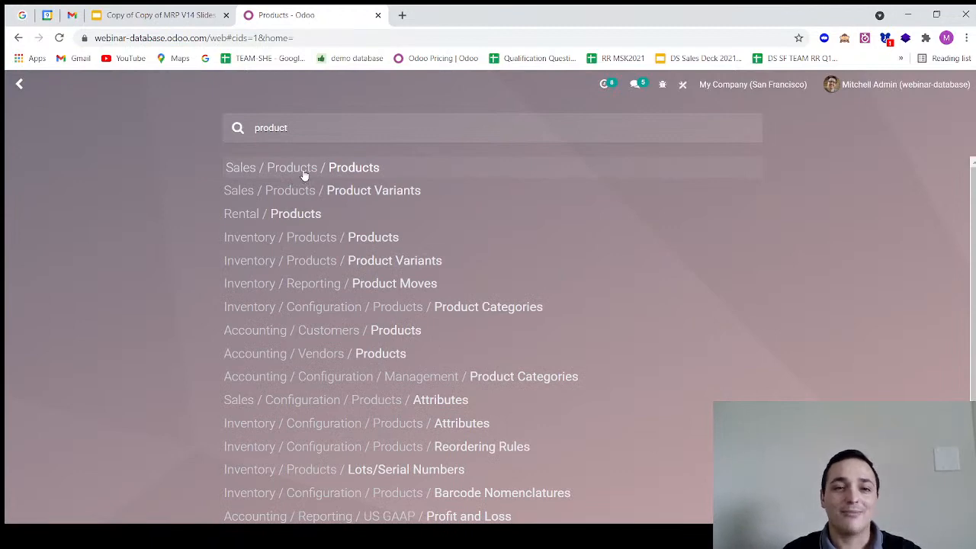
{"action": "left_click", "coordinate": [303, 175]}
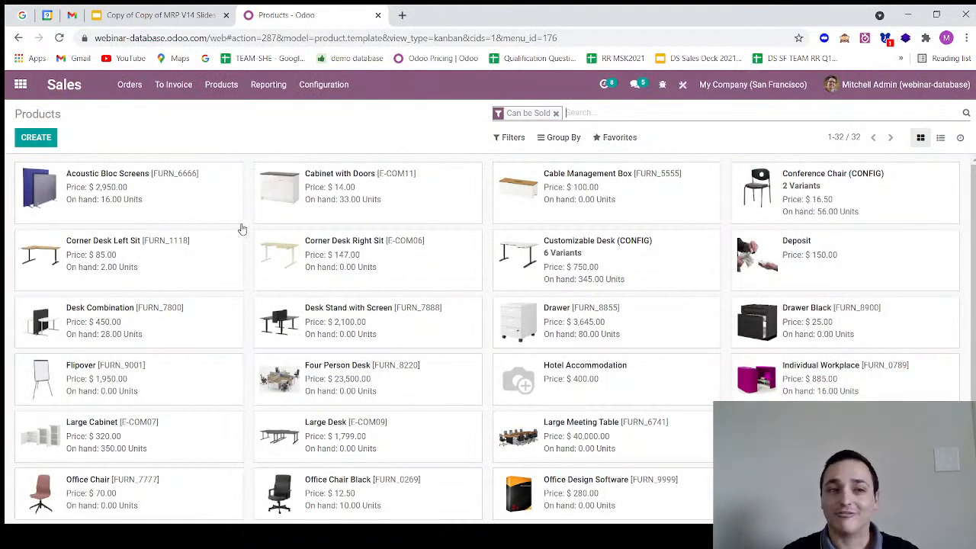
- Open Contacts by searching the home screen for "con", and view the record of Azure Interior's Creative Director before returning to the contact list
{"action": "left_click", "coordinate": [8, 89]}
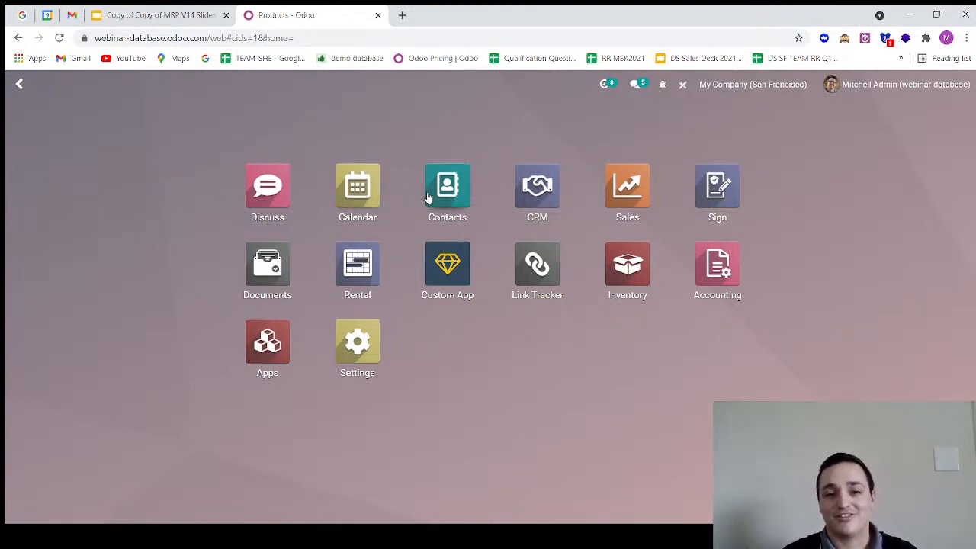
{"action": "type", "text": "con"}
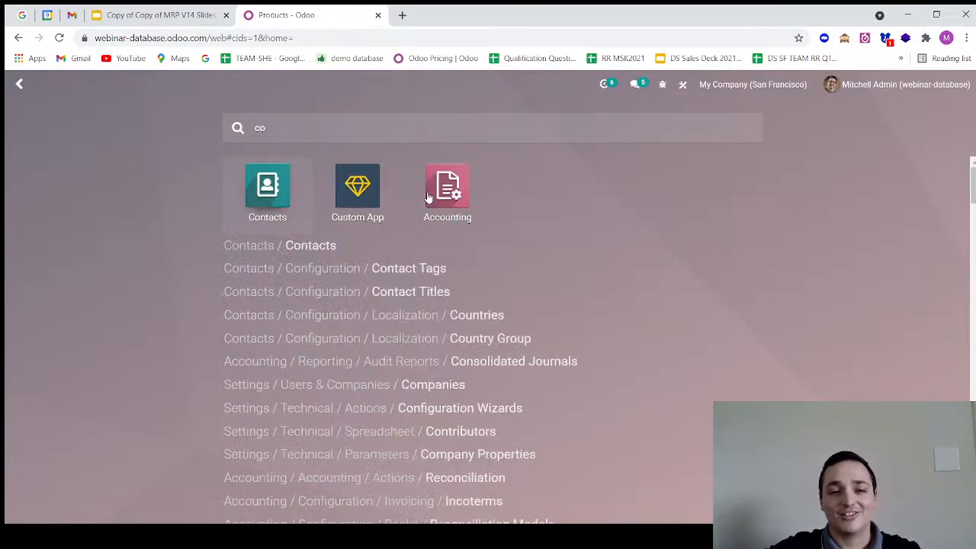
{"action": "left_click", "coordinate": [275, 167]}
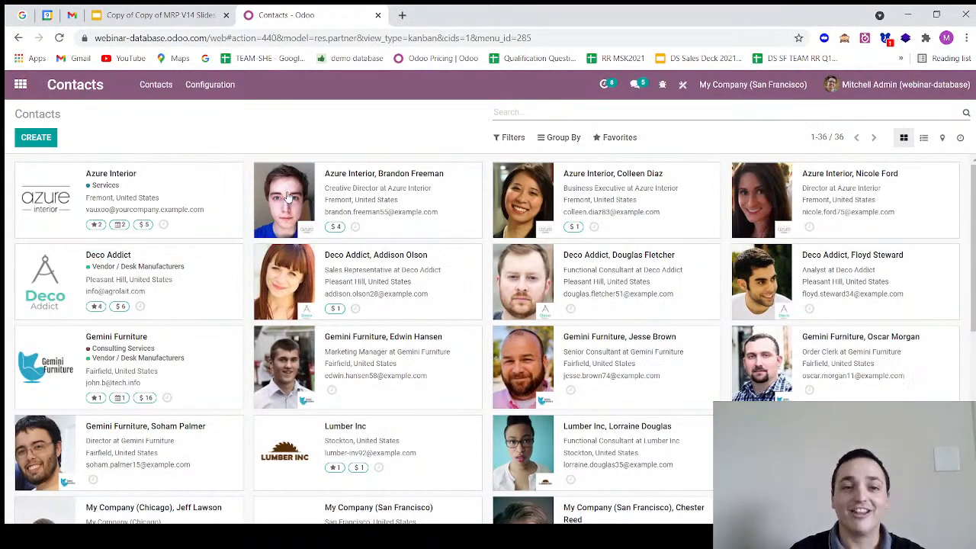
{"action": "left_click", "coordinate": [284, 197]}
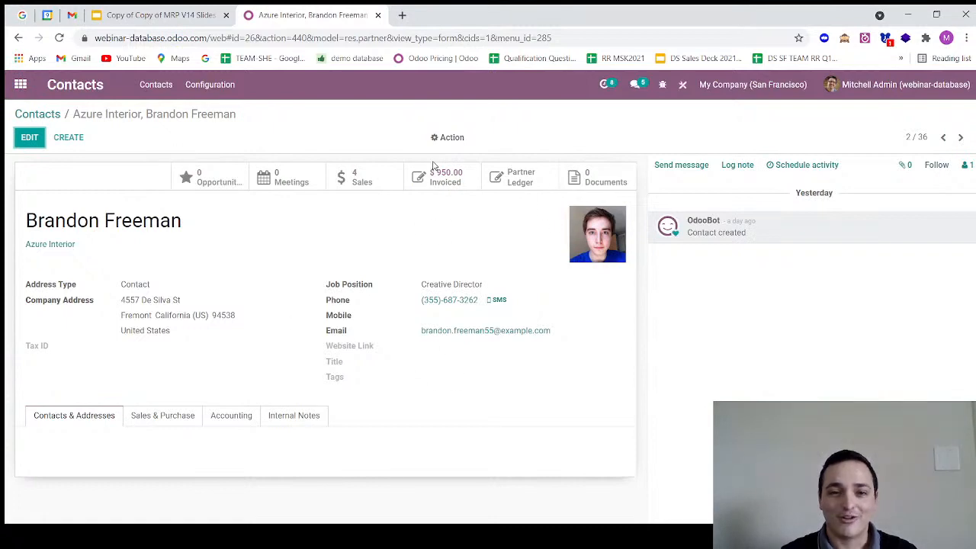
{"action": "left_click", "coordinate": [38, 114]}
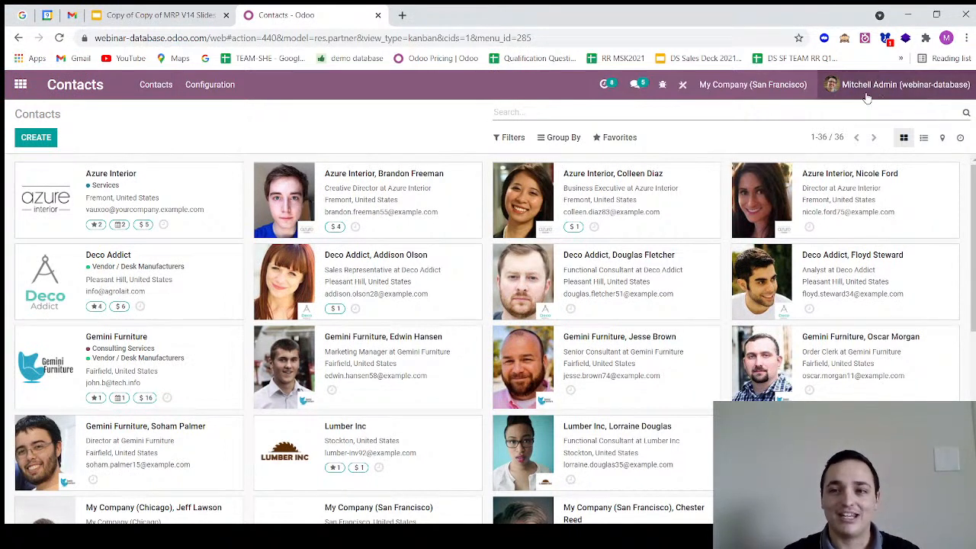
- Search the contacts by a person's first name in the Name field and remove that search
{"action": "left_click", "coordinate": [521, 111]}
{"action": "type", "text": "brandon"}
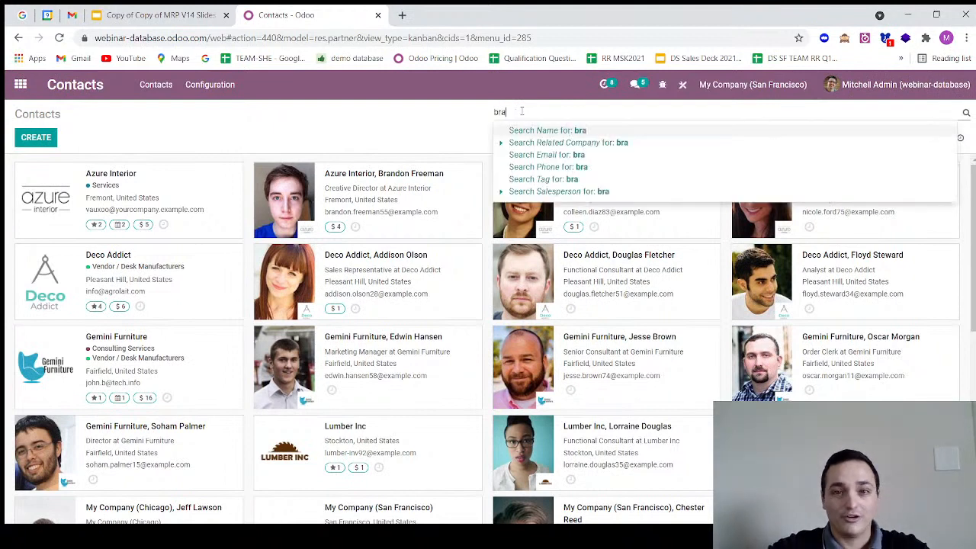
{"action": "left_click", "coordinate": [572, 131]}
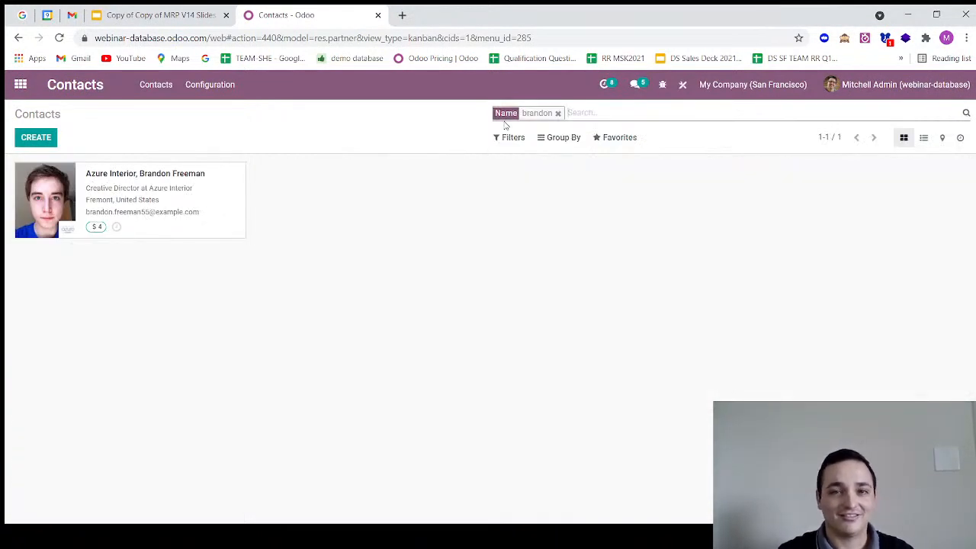
{"action": "left_click", "coordinate": [557, 113]}
- View the grouping and filter options available for the contacts without applying any
{"action": "left_click", "coordinate": [564, 137]}
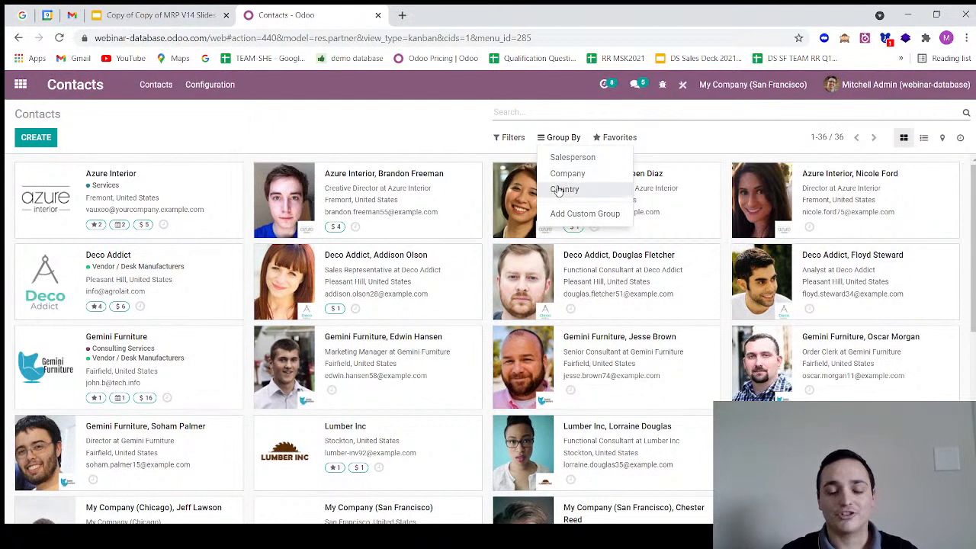
{"action": "left_click", "coordinate": [512, 138]}
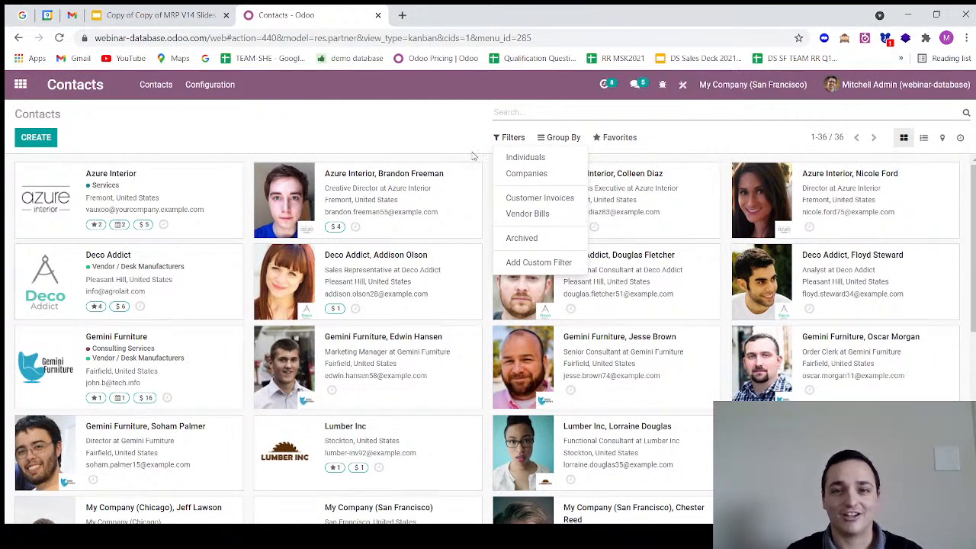
{"action": "left_click", "coordinate": [447, 141]}
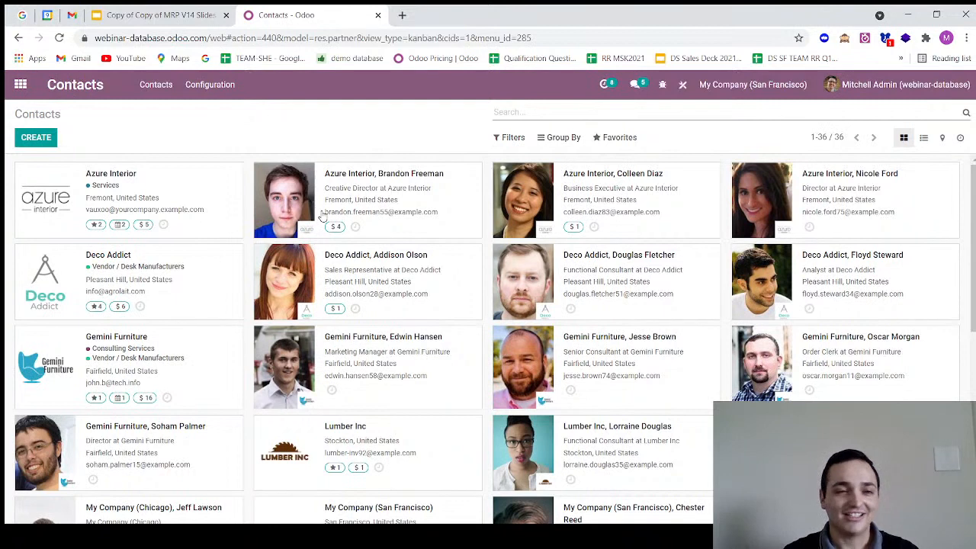
- Open the Rental app and view the rental orders as a list before switching back to the kanban view
{"action": "left_click", "coordinate": [17, 88]}
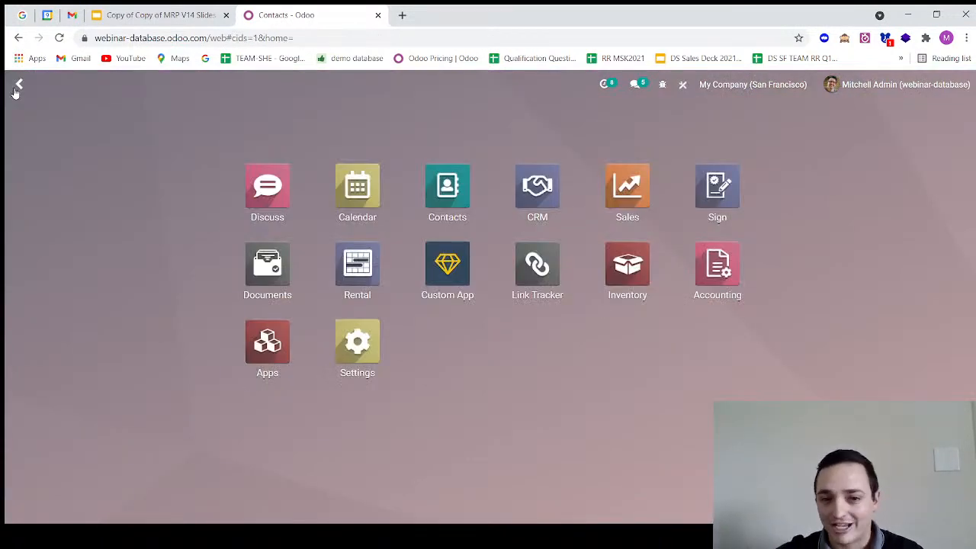
{"action": "left_click", "coordinate": [337, 252]}
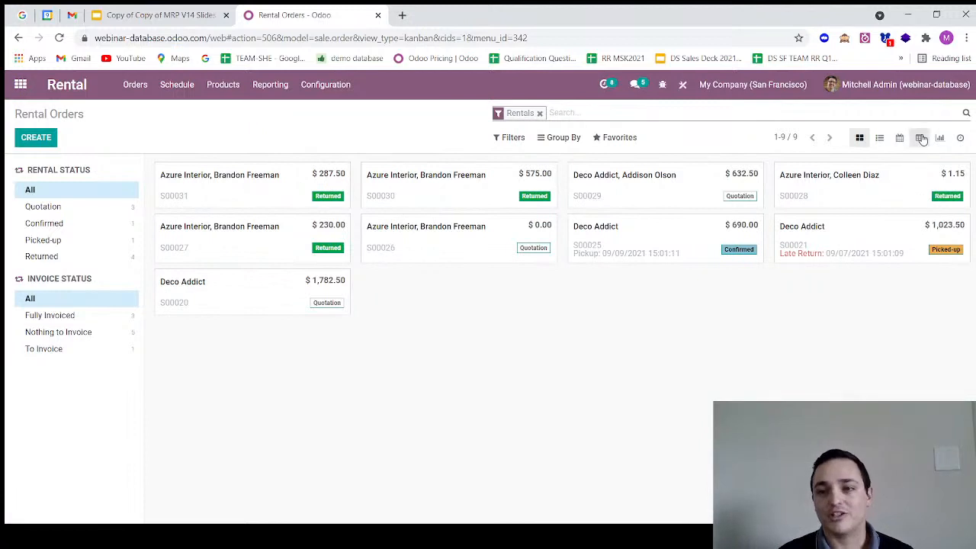
{"action": "left_click", "coordinate": [879, 137]}
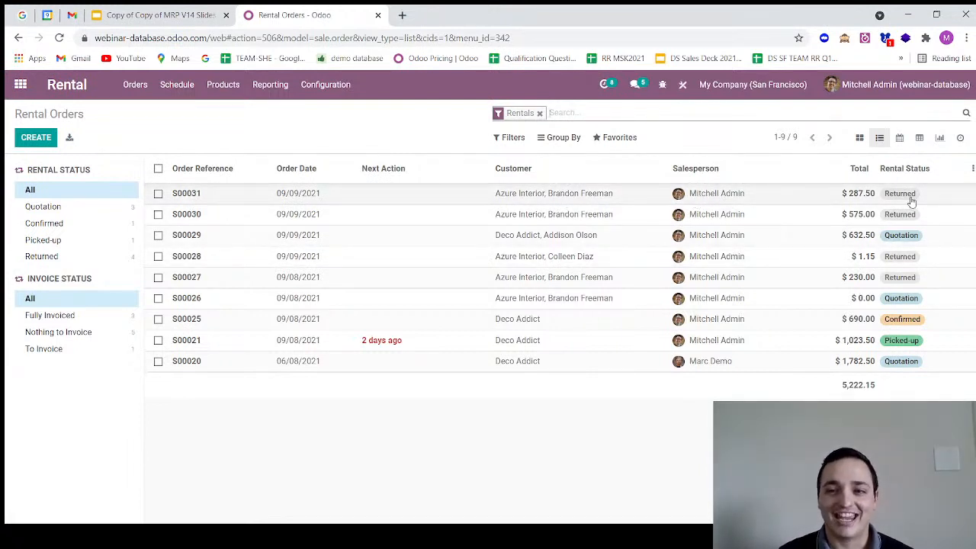
{"action": "left_click", "coordinate": [859, 138]}
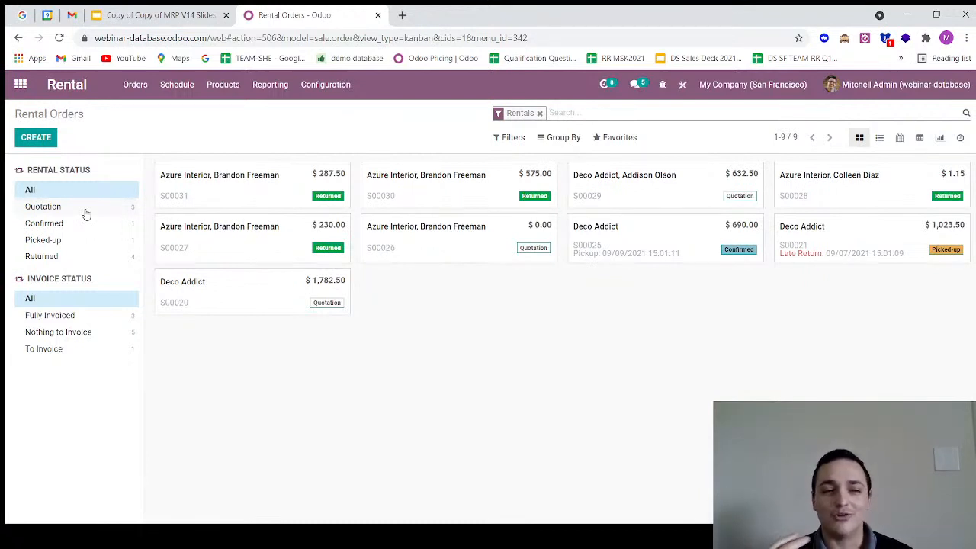
- Filter the rental orders by rental status in turn: Picked-up, Returned, Confirmed and Quotation
{"action": "left_click", "coordinate": [48, 243]}
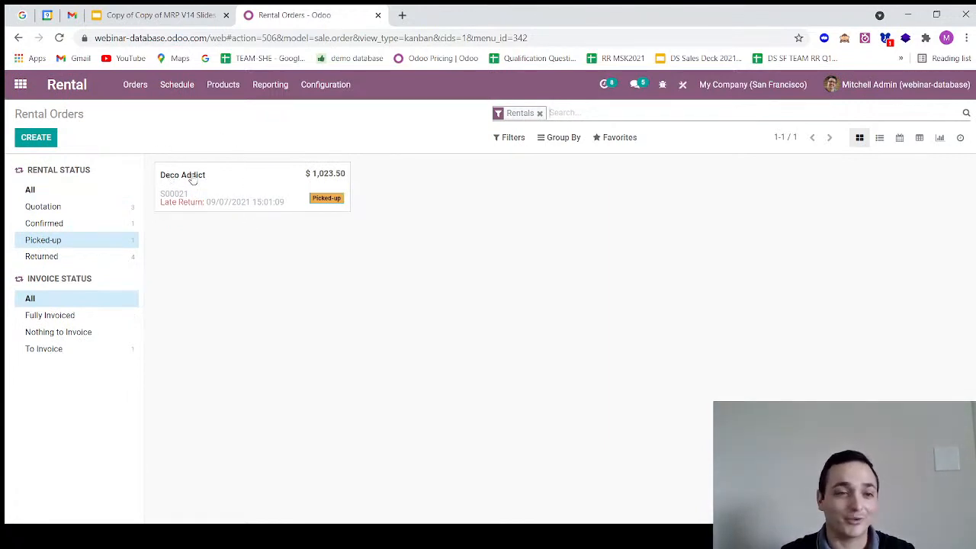
{"action": "left_click", "coordinate": [67, 259]}
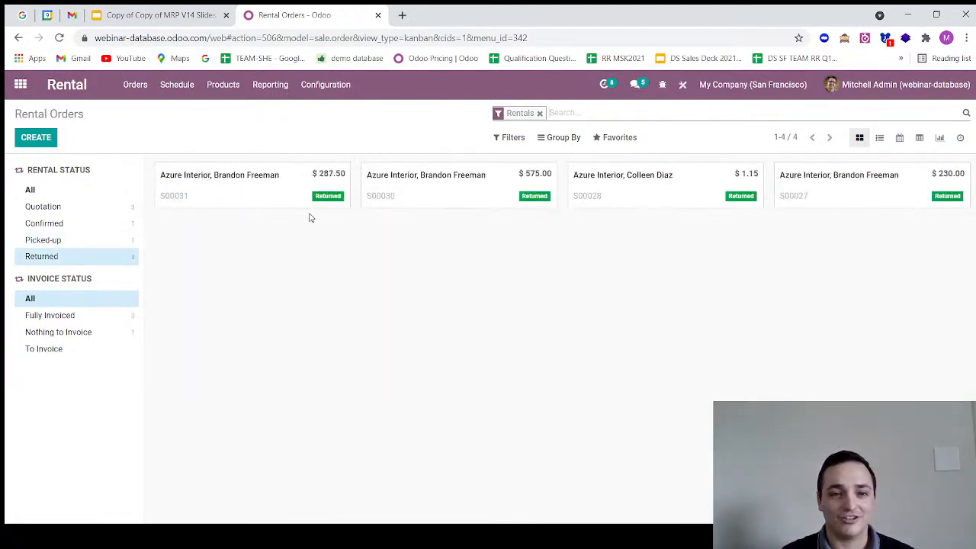
{"action": "left_click", "coordinate": [76, 224]}
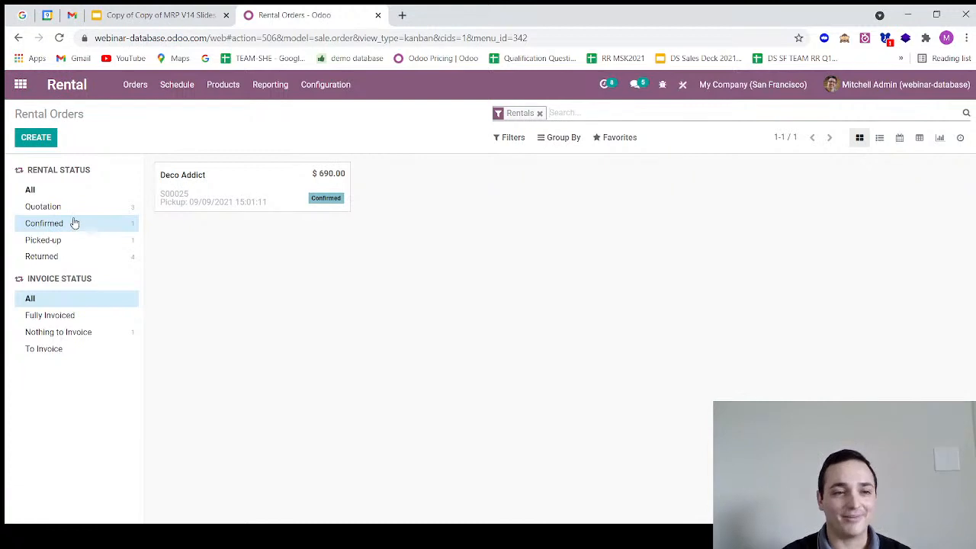
{"action": "left_click", "coordinate": [64, 209]}
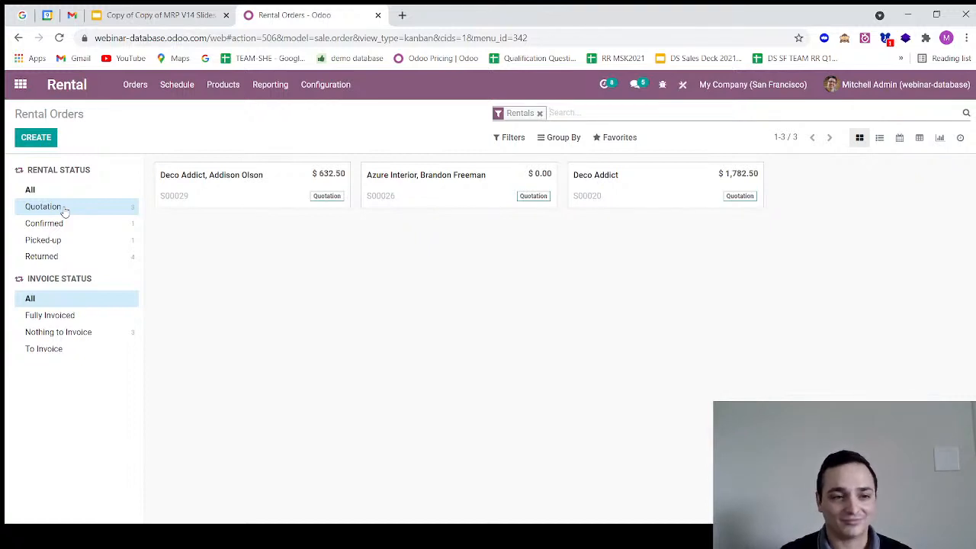
- View the quotations by invoice status Fully Invoiced, Nothing to Invoice and To Invoice, and reset both invoice and rental status to All
{"action": "left_click", "coordinate": [66, 316]}
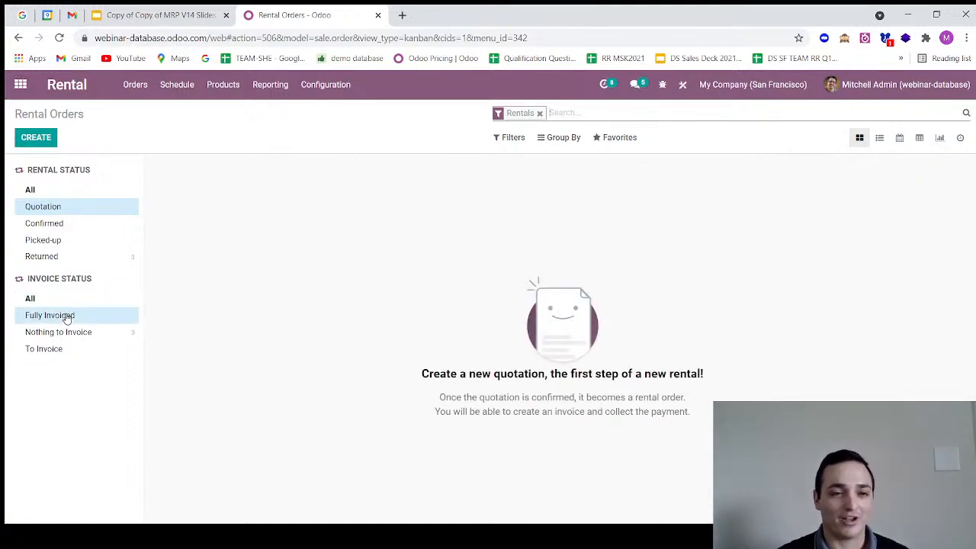
{"action": "left_click", "coordinate": [79, 333]}
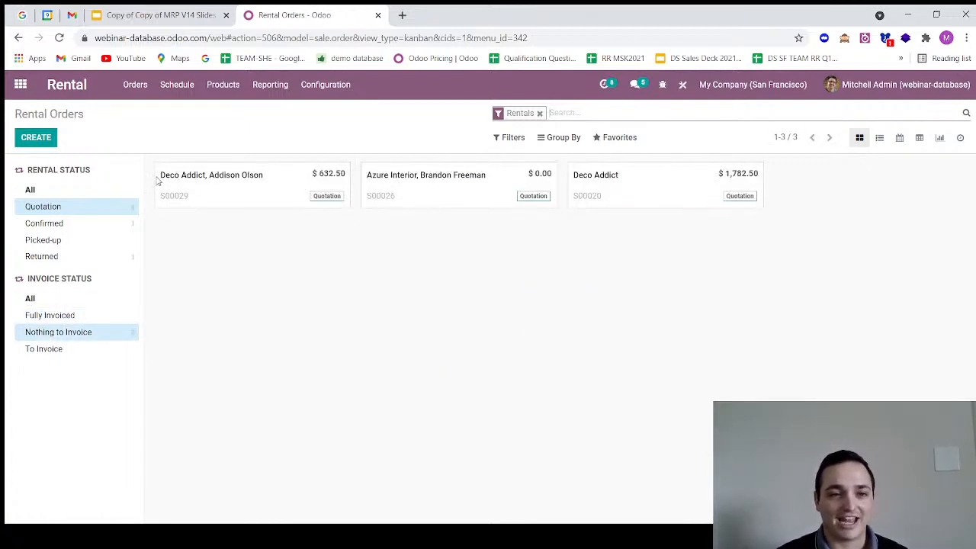
{"action": "left_click", "coordinate": [54, 349]}
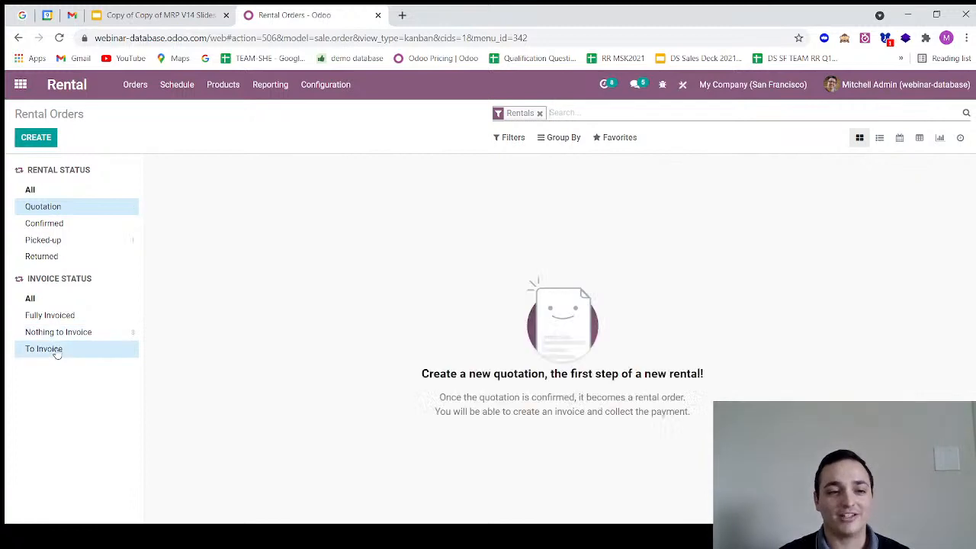
{"action": "left_click", "coordinate": [40, 302]}
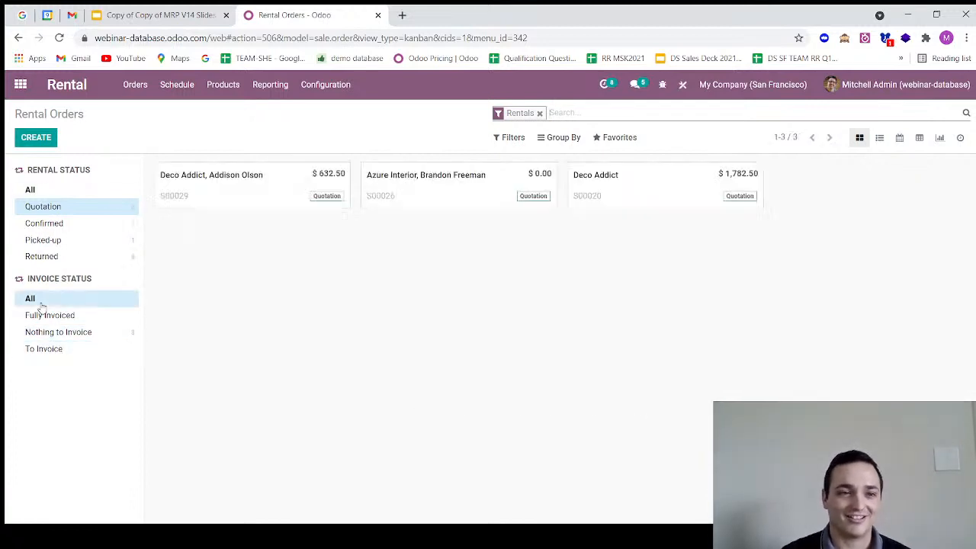
{"action": "left_click", "coordinate": [28, 189]}
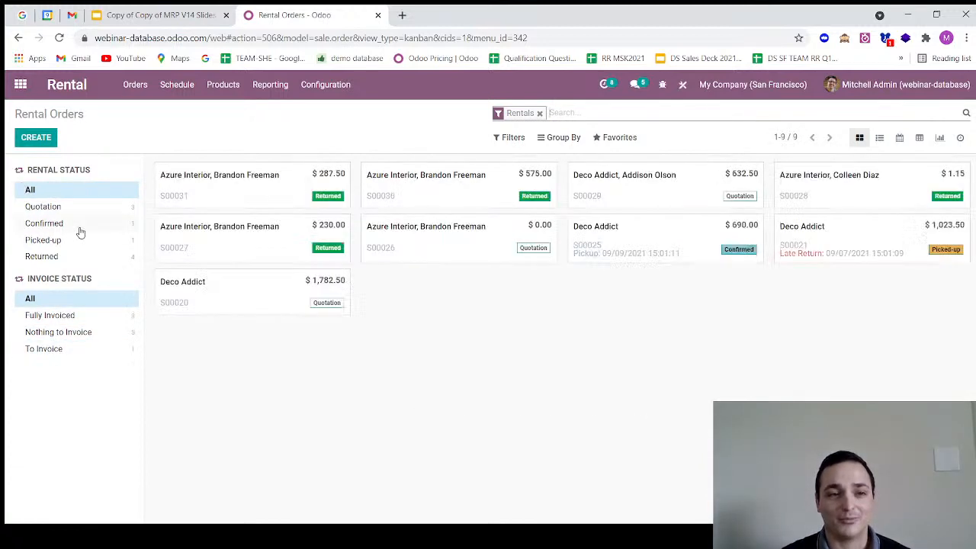
- Filter the rental orders by Late and by To Do Today, and remove both filters while keeping Rentals
{"action": "left_click", "coordinate": [523, 138]}
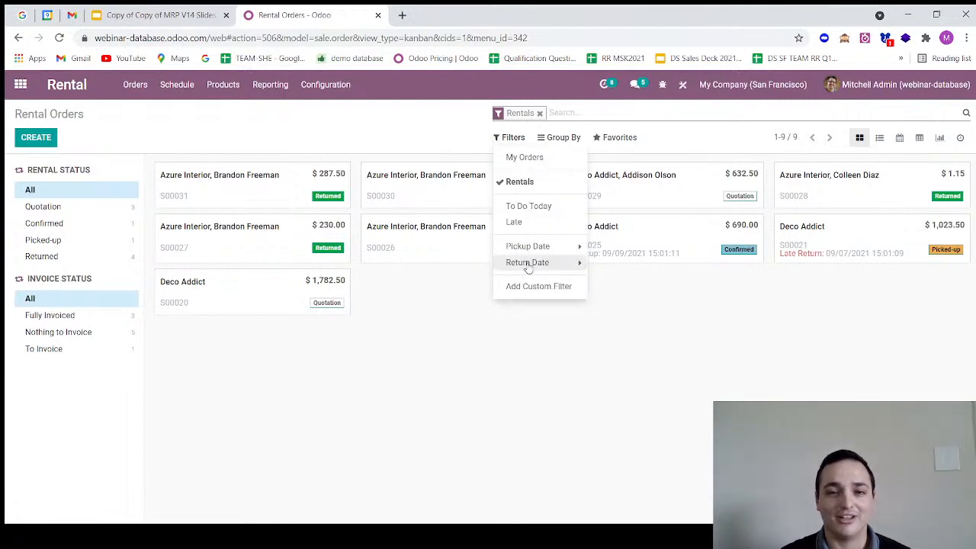
{"action": "left_click", "coordinate": [556, 224]}
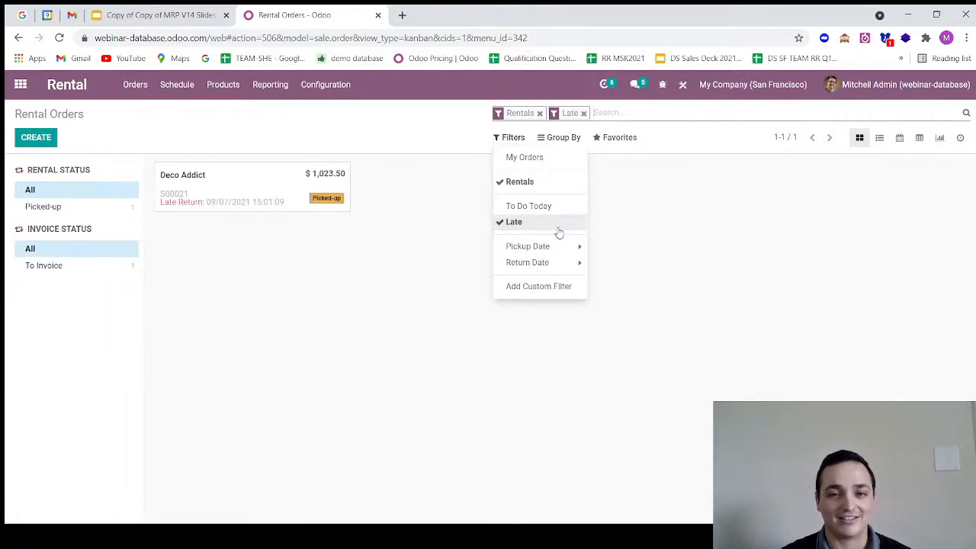
{"action": "left_click", "coordinate": [528, 210]}
{"action": "left_click", "coordinate": [509, 222]}
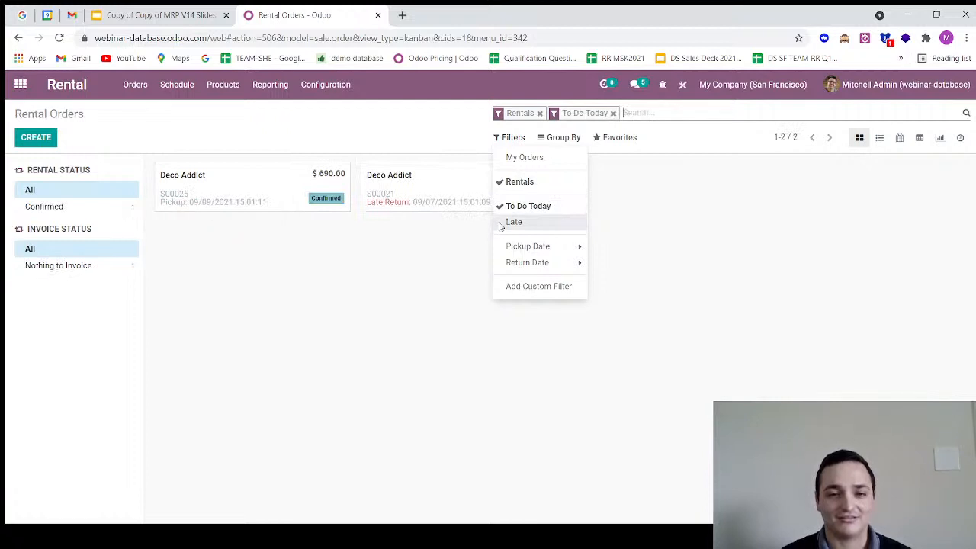
{"action": "left_click", "coordinate": [613, 113]}
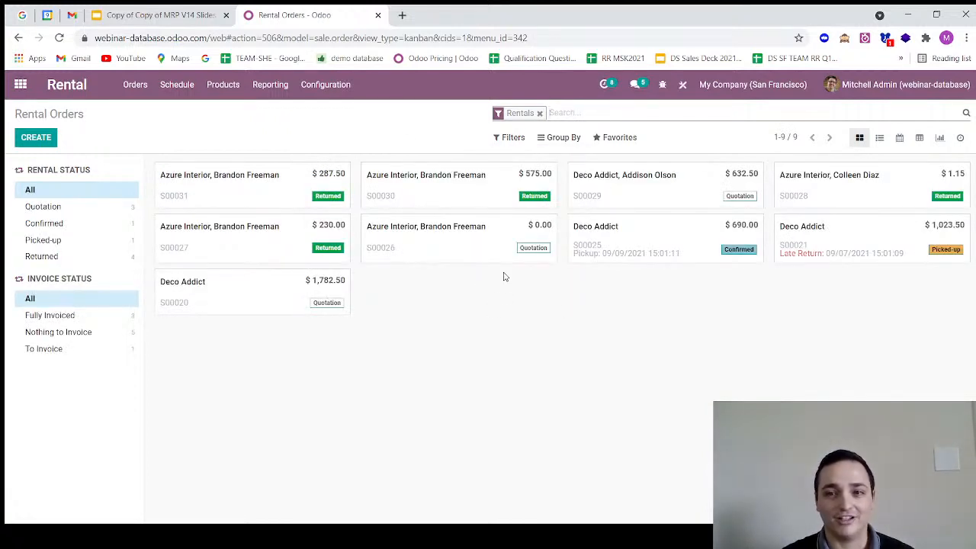
- Group the rental orders by Customer and remove the grouping
{"action": "left_click", "coordinate": [562, 137]}
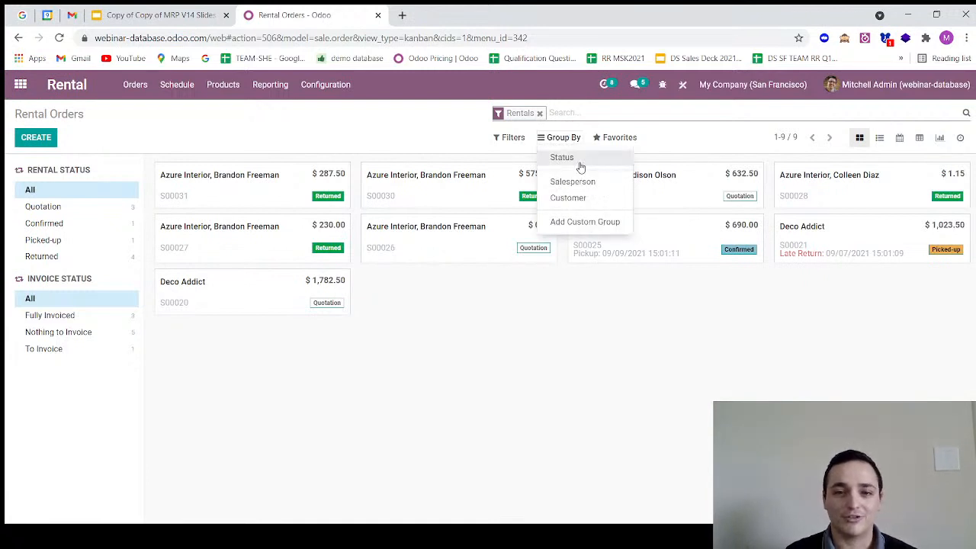
{"action": "left_click", "coordinate": [584, 196]}
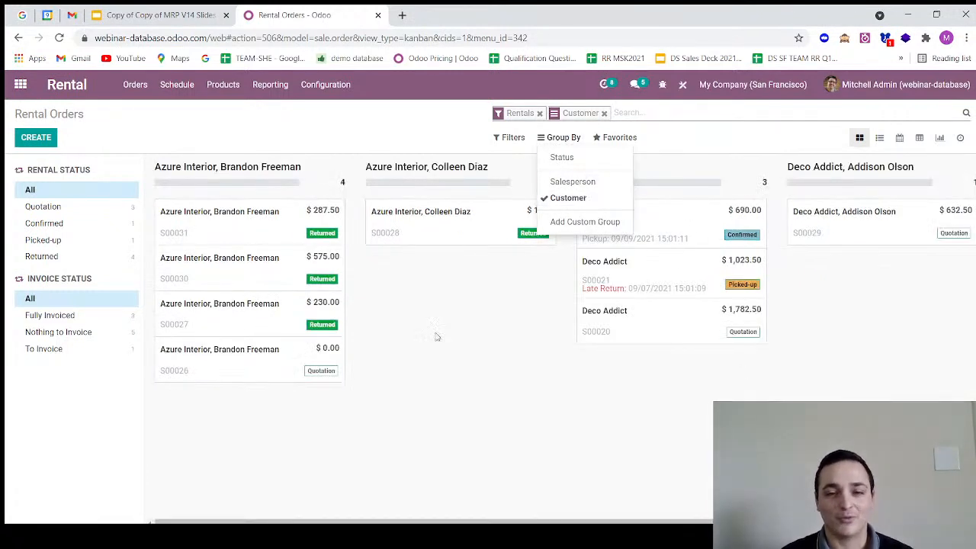
{"action": "left_click", "coordinate": [575, 198]}
{"action": "left_click", "coordinate": [267, 145]}
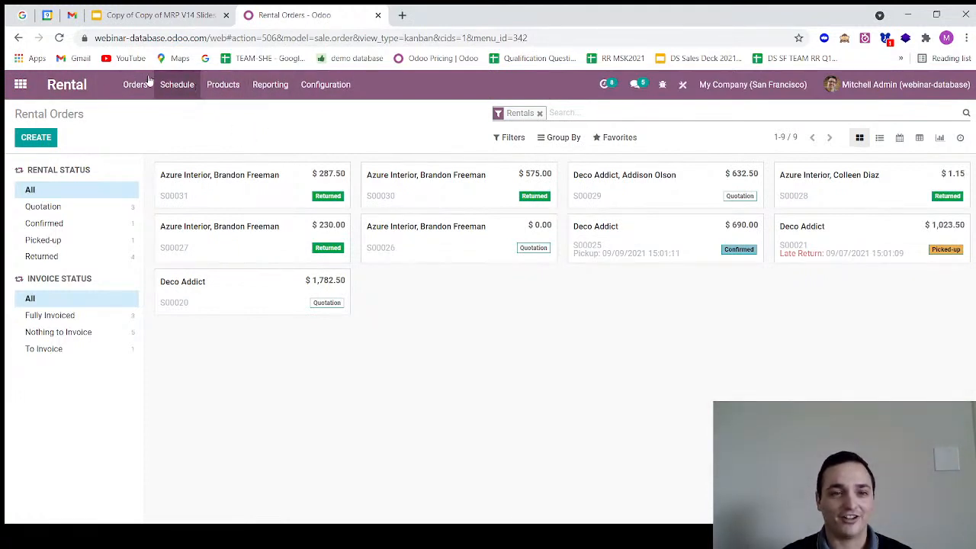
- Open the Rental Analysis report
{"action": "left_click", "coordinate": [259, 85]}
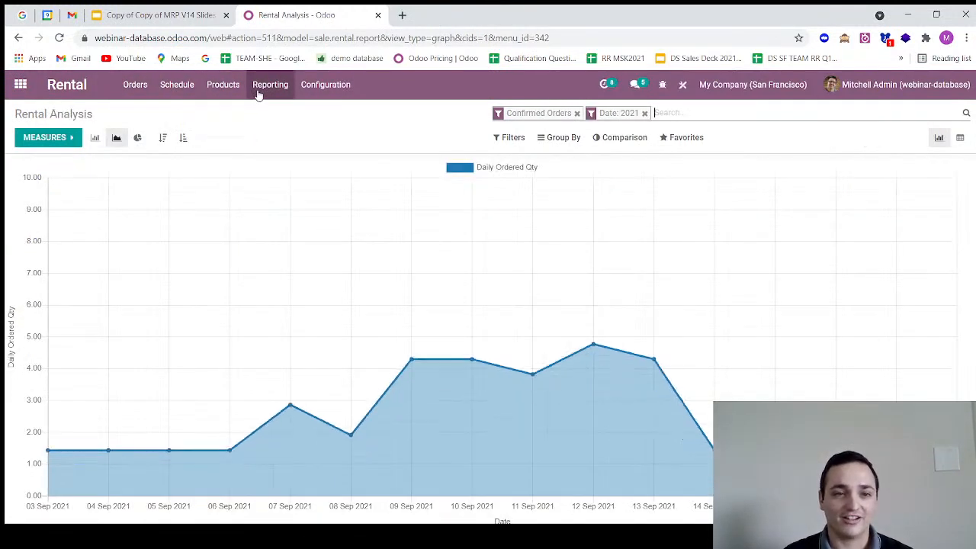
- Set the rental report's measure to Daily Picked-Up Qty and view it as a pie chart and a bar chart
{"action": "left_click", "coordinate": [45, 137]}
{"action": "left_click", "coordinate": [64, 192]}
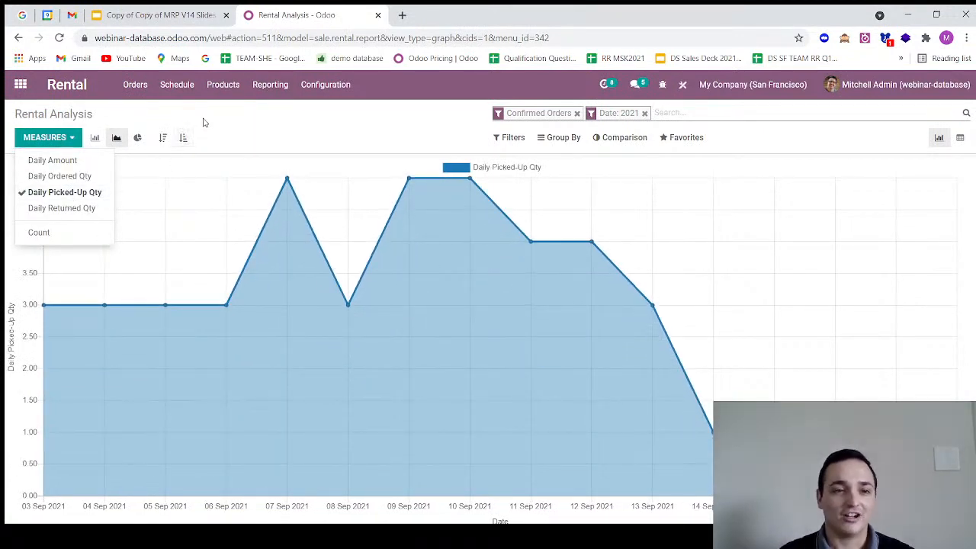
{"action": "left_click", "coordinate": [202, 119]}
{"action": "left_click", "coordinate": [137, 137]}
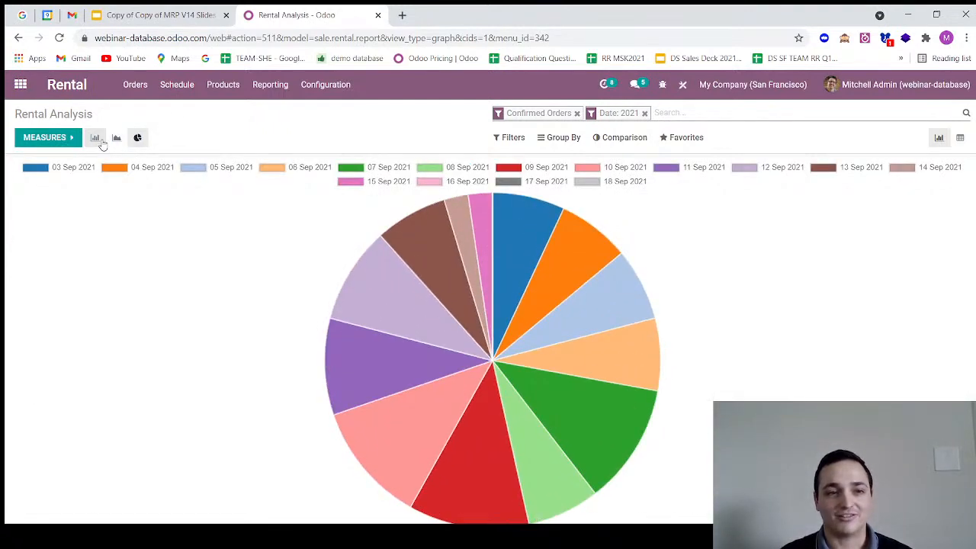
{"action": "left_click", "coordinate": [95, 139]}
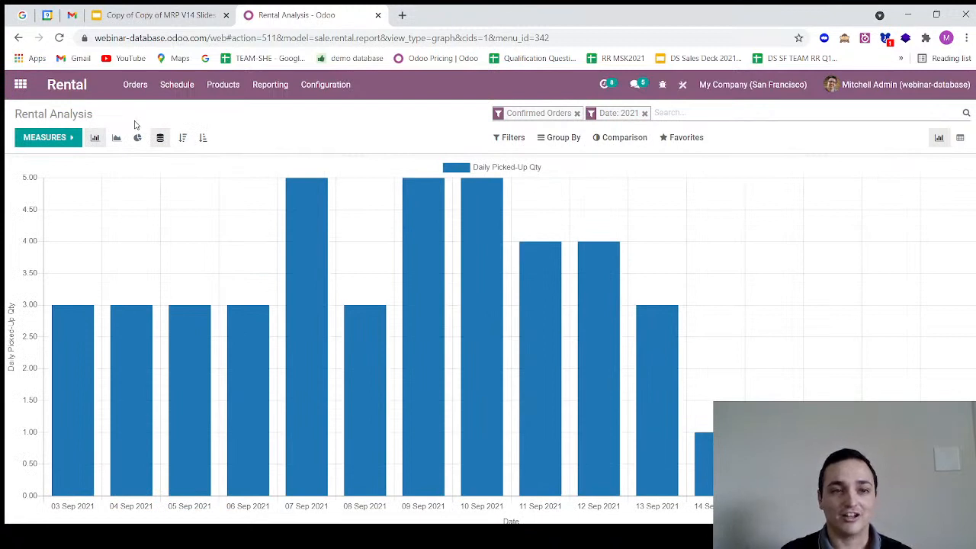
{"action": "mouse_move", "coordinate": [318, 273]}
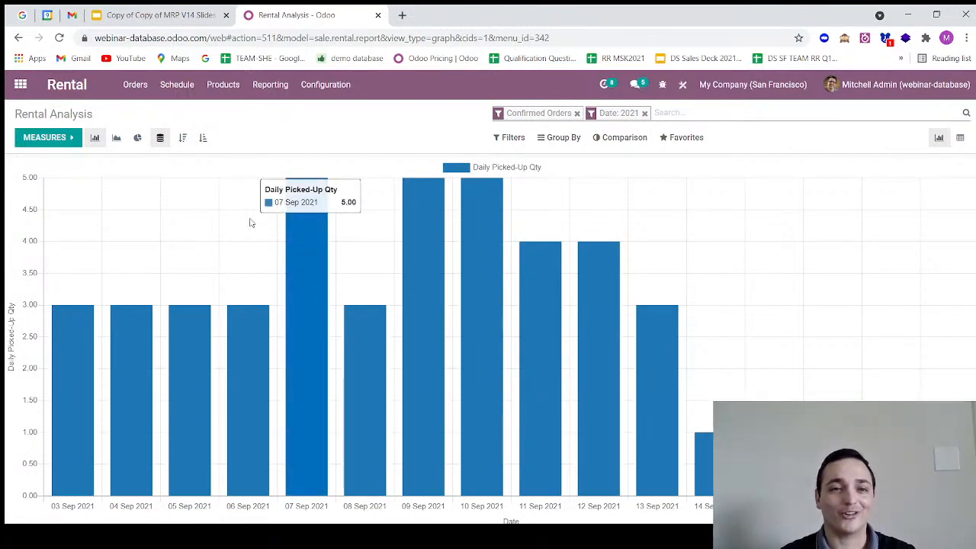
- Open the rental schedule, view it by year, week and day, return to the month scale and inspect the two Projector bookings
{"action": "left_click", "coordinate": [176, 89]}
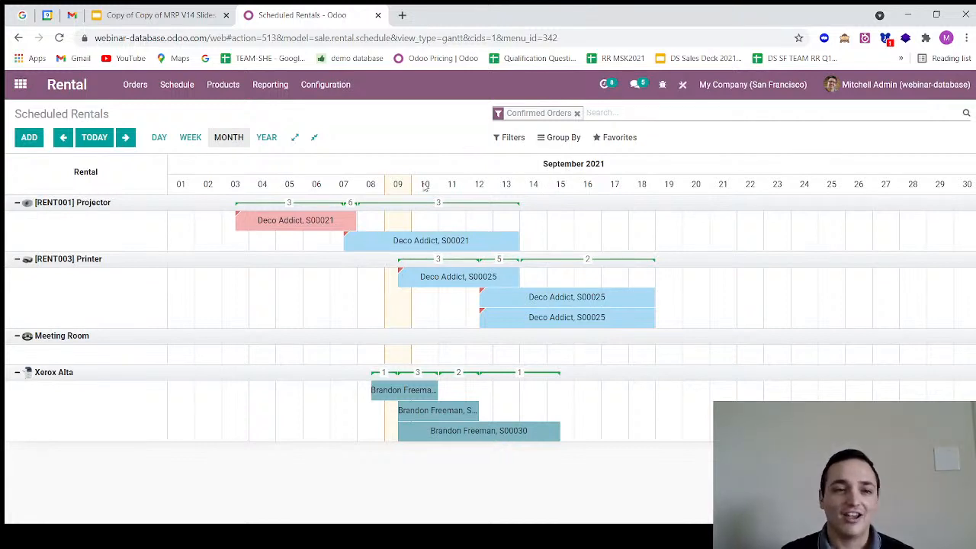
{"action": "left_click", "coordinate": [266, 138]}
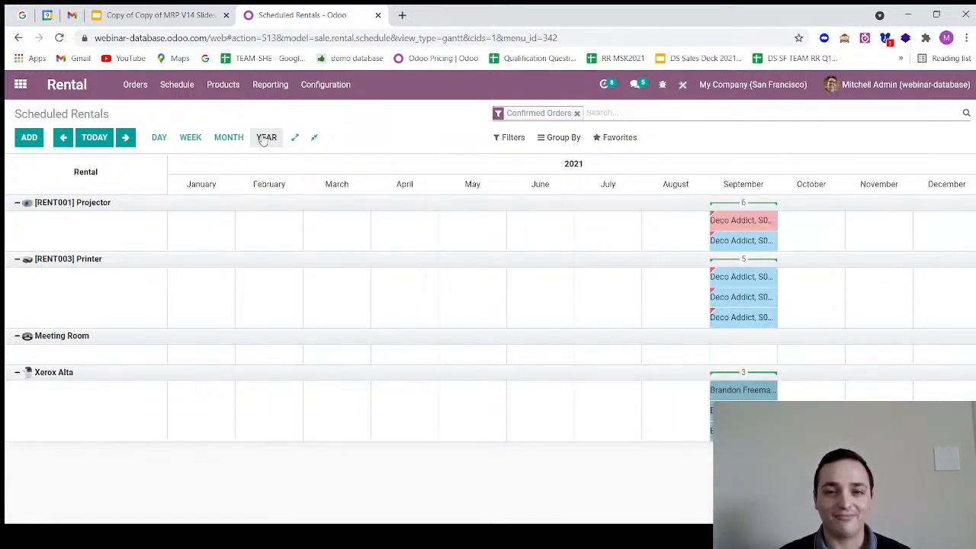
{"action": "left_click", "coordinate": [226, 146]}
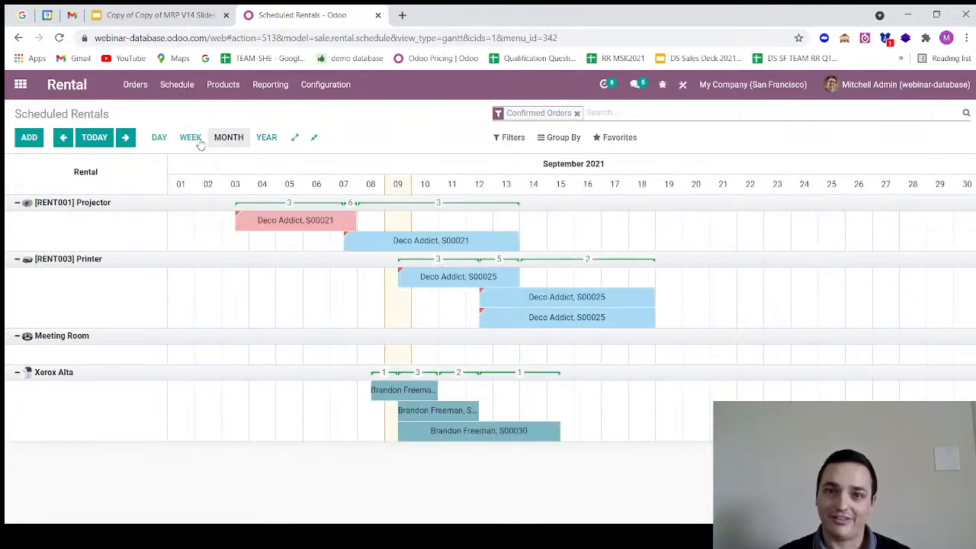
{"action": "left_click", "coordinate": [188, 140]}
{"action": "left_click", "coordinate": [158, 138]}
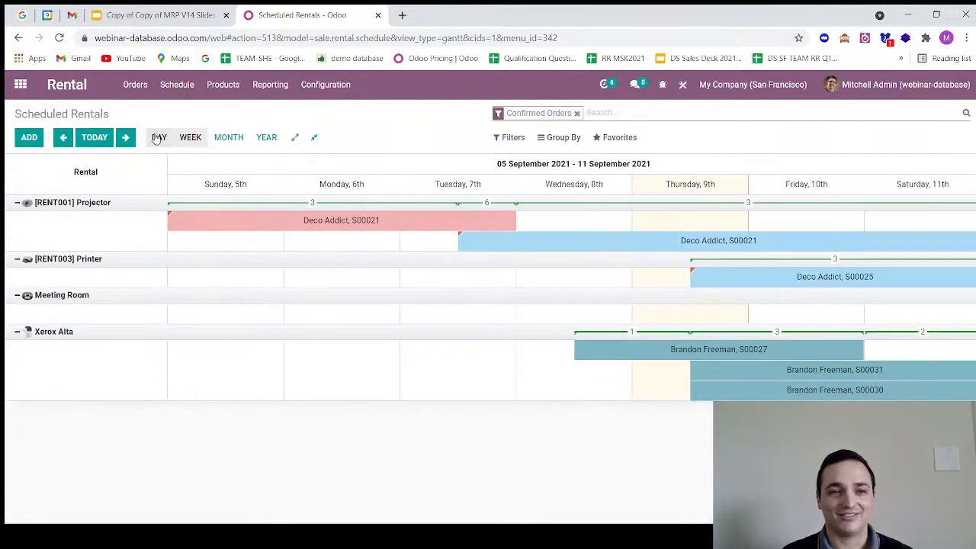
{"action": "left_click", "coordinate": [192, 143]}
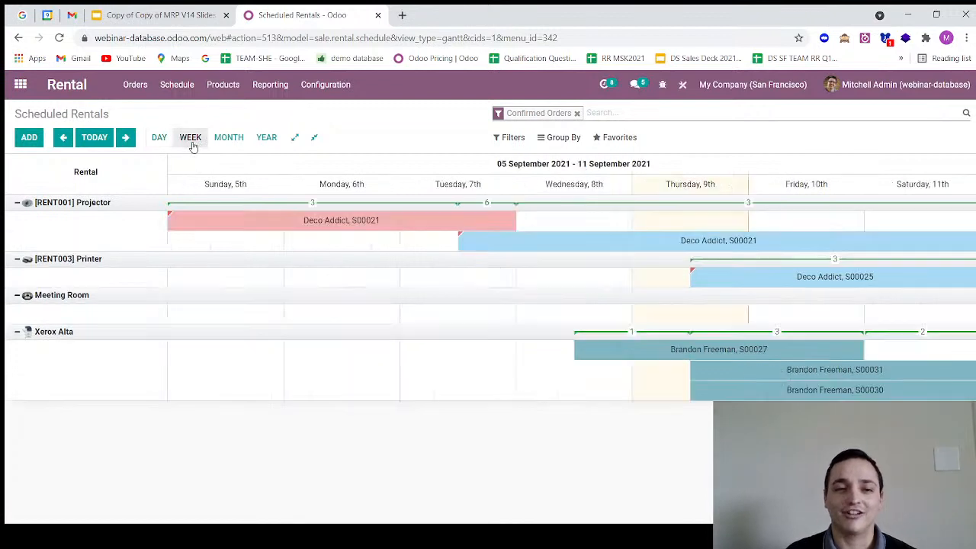
{"action": "left_click", "coordinate": [221, 144]}
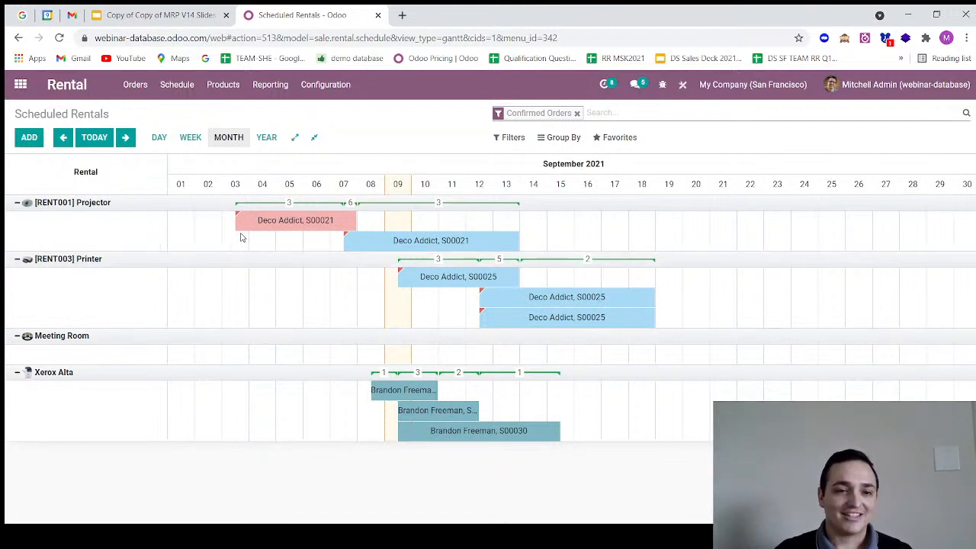
{"action": "mouse_move", "coordinate": [243, 230]}
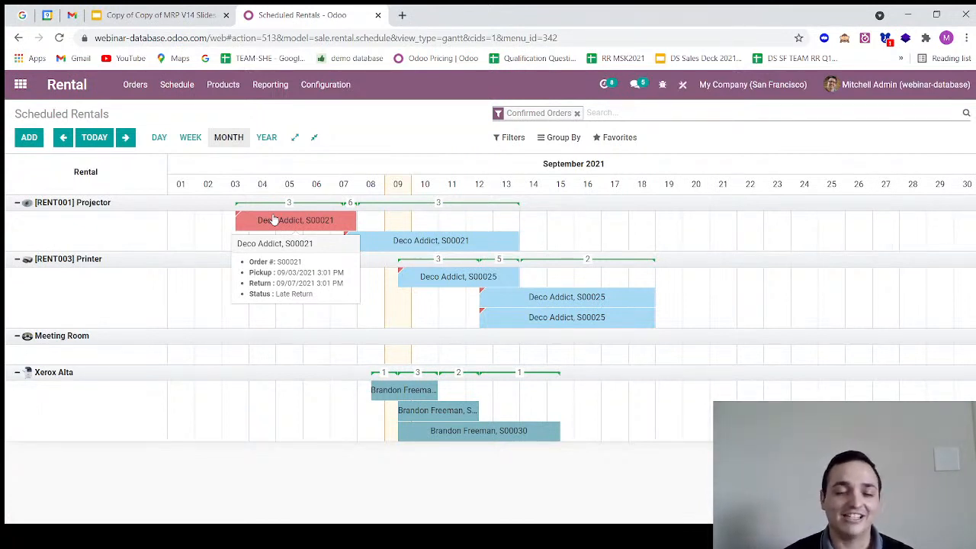
{"action": "mouse_move", "coordinate": [426, 242]}
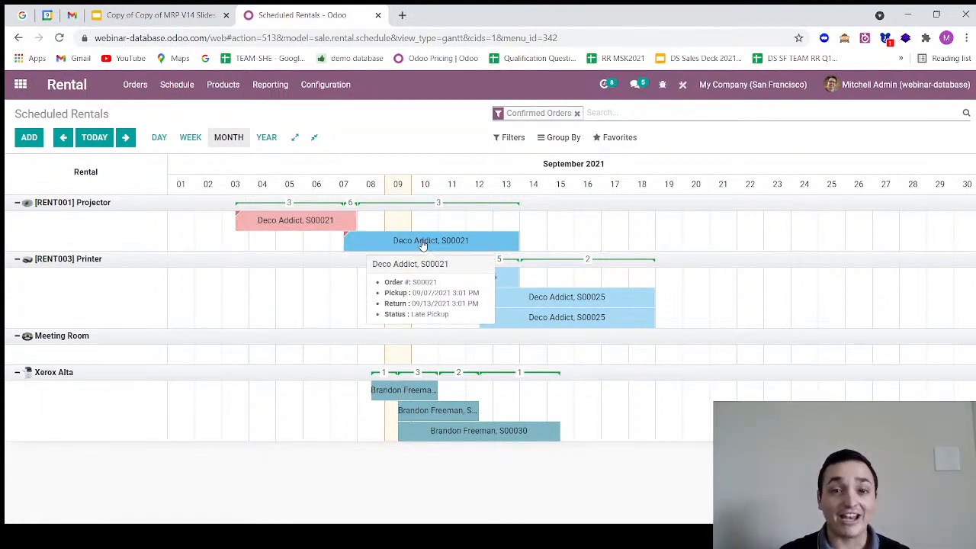
- List the Rental app's products without the Can be Rented filter, and open the product list in the Inventory app
{"action": "left_click", "coordinate": [227, 91]}
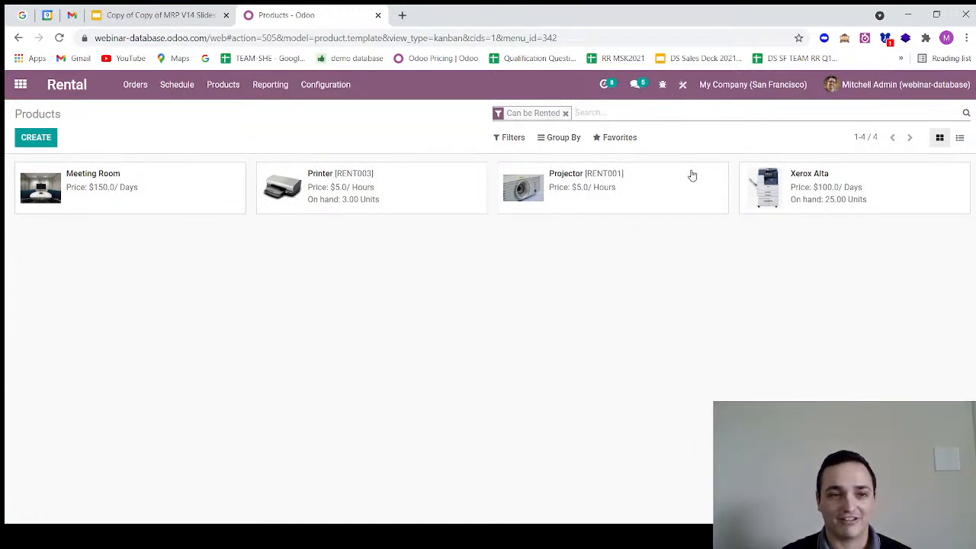
{"action": "left_click", "coordinate": [565, 113]}
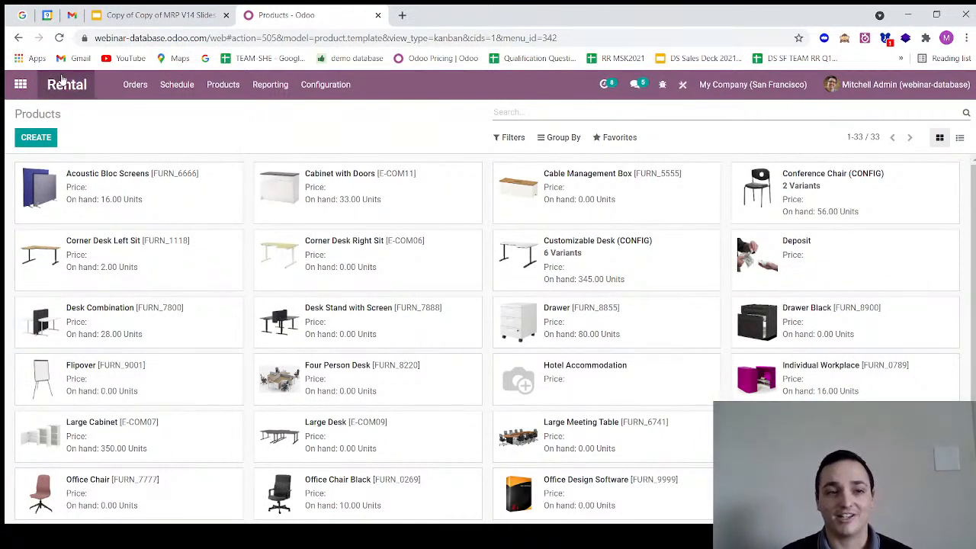
{"action": "left_click", "coordinate": [22, 84]}
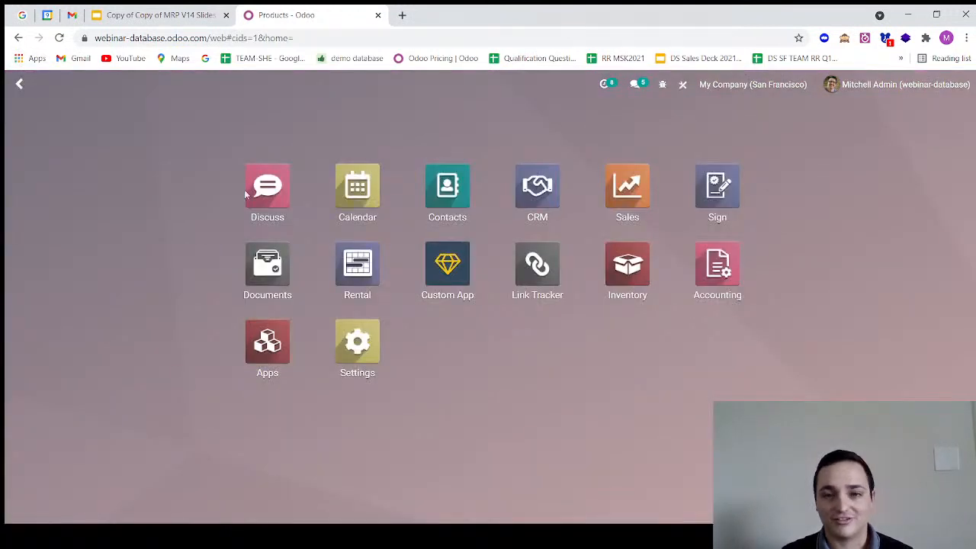
{"action": "left_click", "coordinate": [620, 283]}
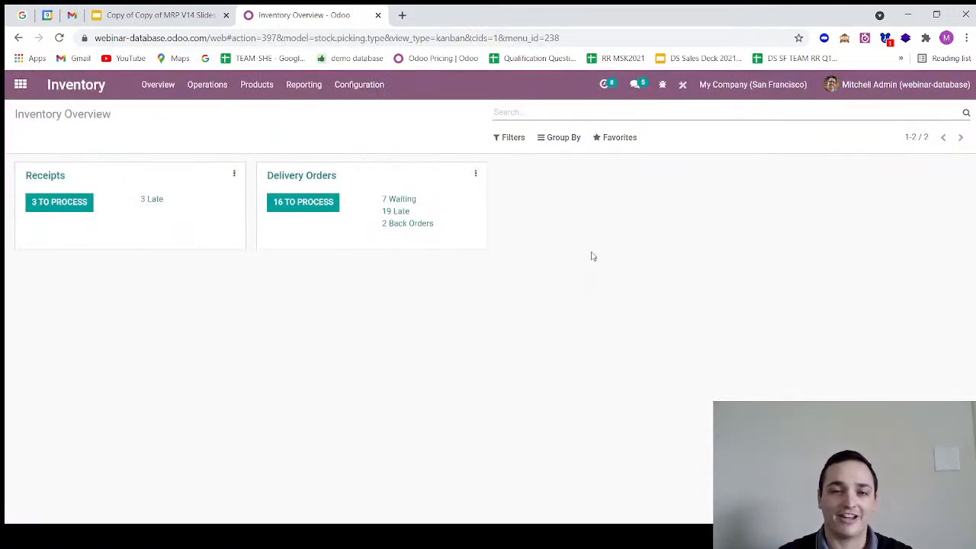
{"action": "left_click", "coordinate": [253, 93]}
{"action": "left_click", "coordinate": [261, 113]}
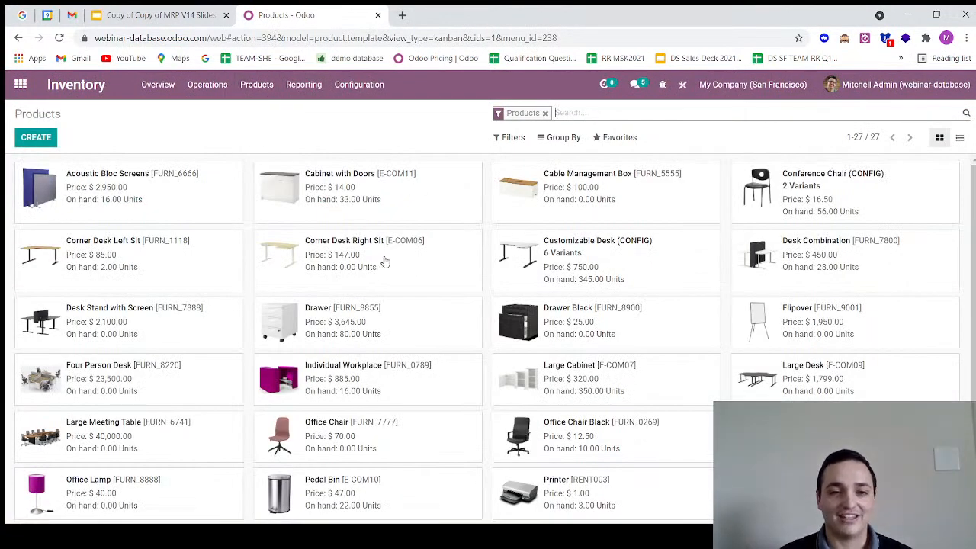
- Search the home menu for "re", open the Rental app and show its product list
{"action": "left_click", "coordinate": [17, 97]}
{"action": "type", "text": "me"}
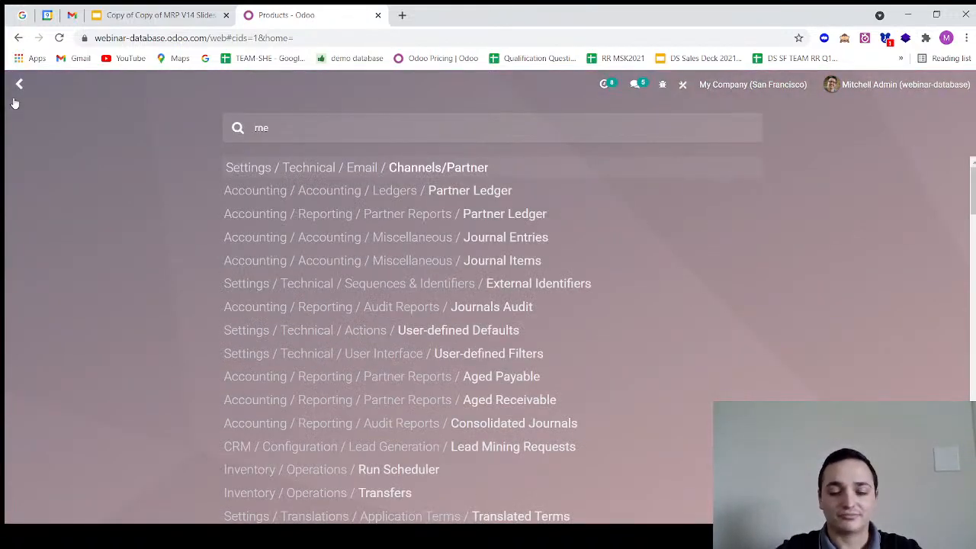
{"action": "key", "text": "BackSpace"}
{"action": "key", "text": "BackSpace"}
{"action": "type", "text": "e"}
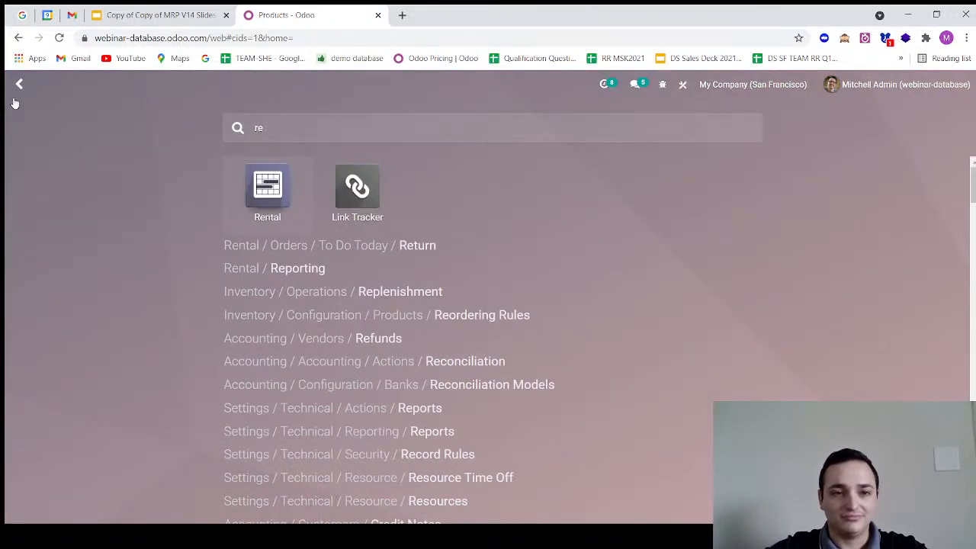
{"action": "left_click", "coordinate": [251, 177]}
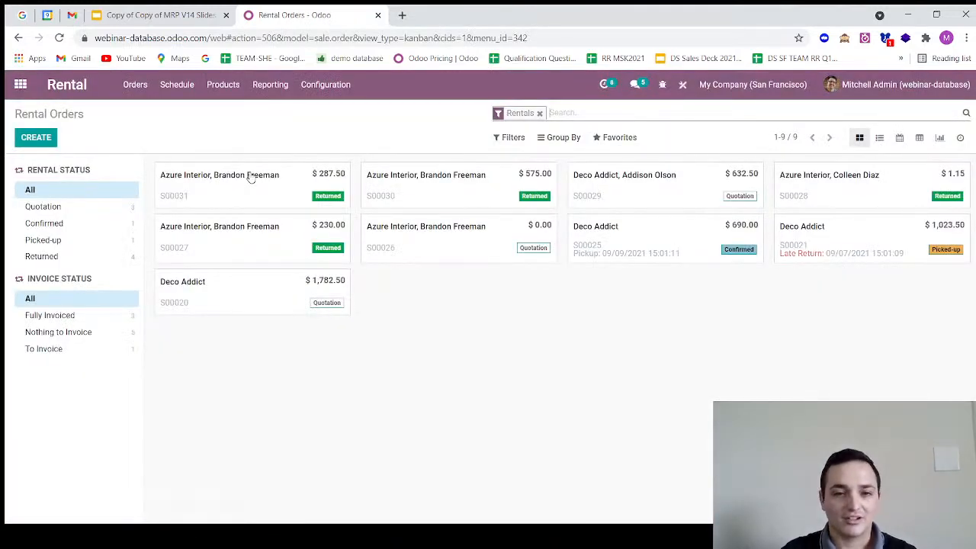
{"action": "left_click", "coordinate": [222, 96]}
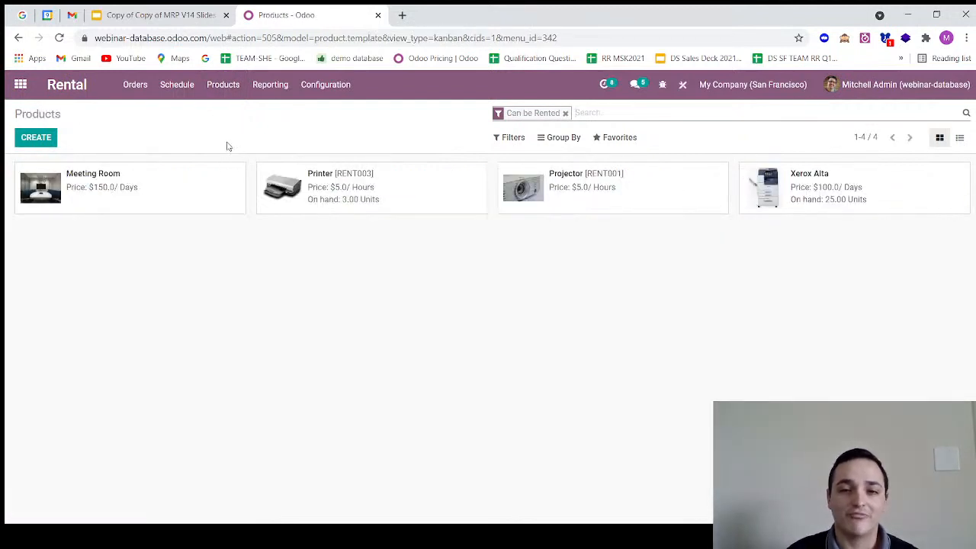
- Create a rentable product named Xerox, add the copier photo as its image and save it
{"action": "left_click", "coordinate": [51, 142]}
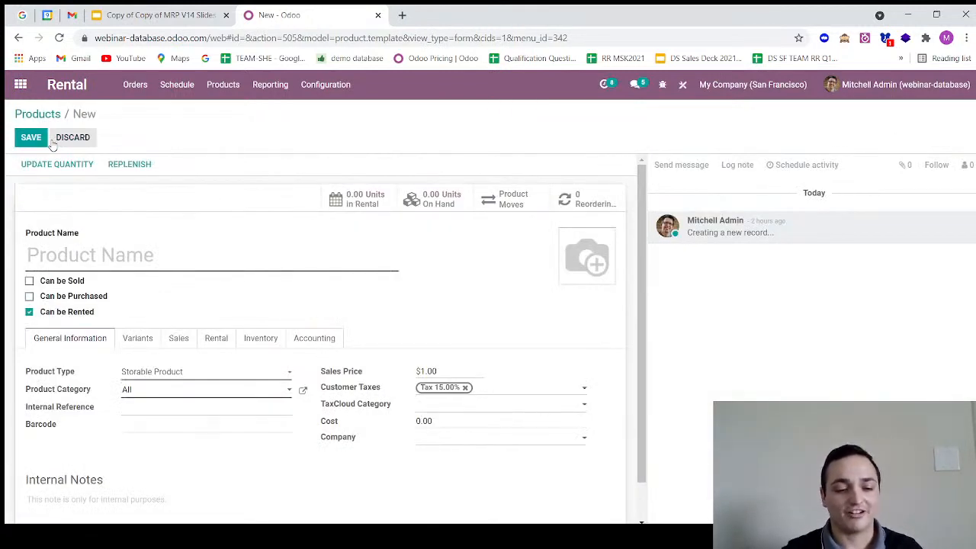
{"action": "type", "text": "Z"}
{"action": "key", "text": "BackSpace"}
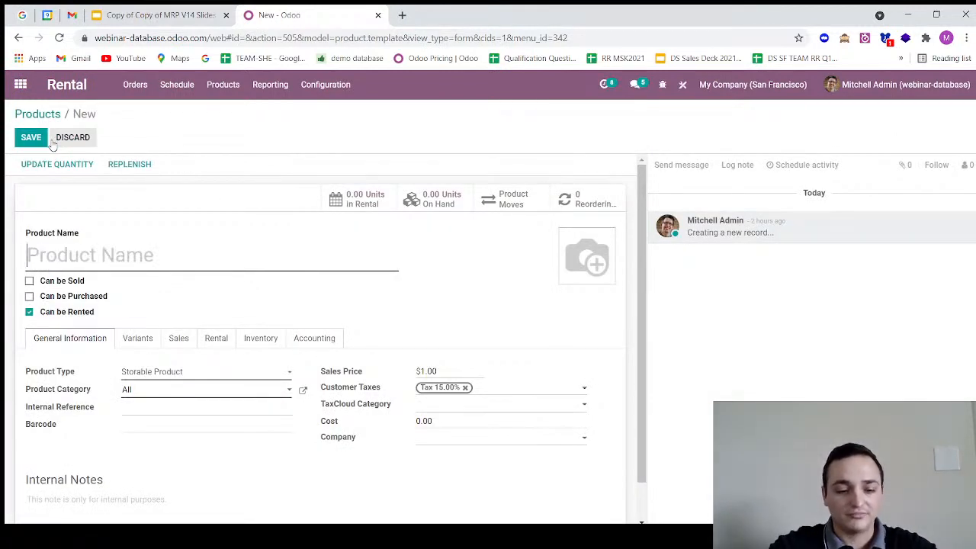
{"action": "type", "text": "Xerox"}
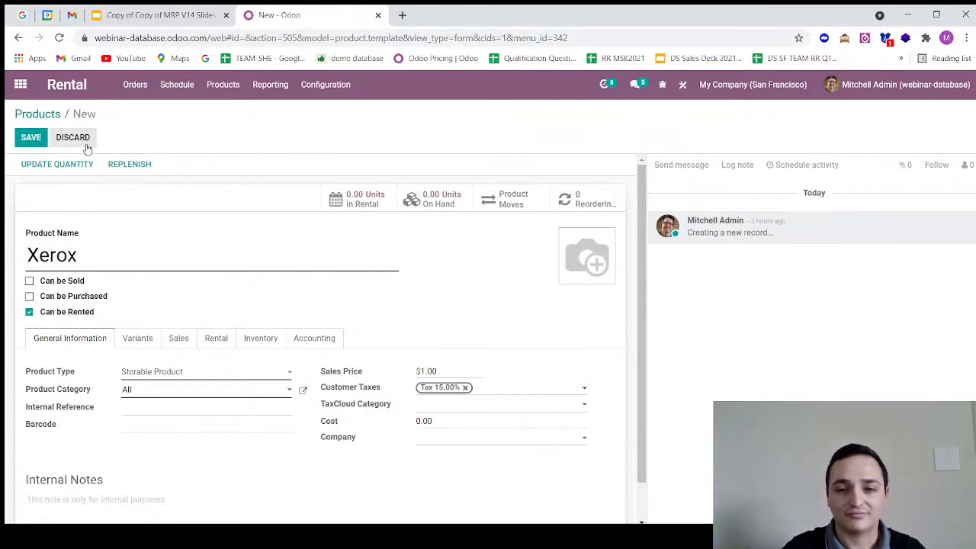
{"action": "mouse_move", "coordinate": [576, 242]}
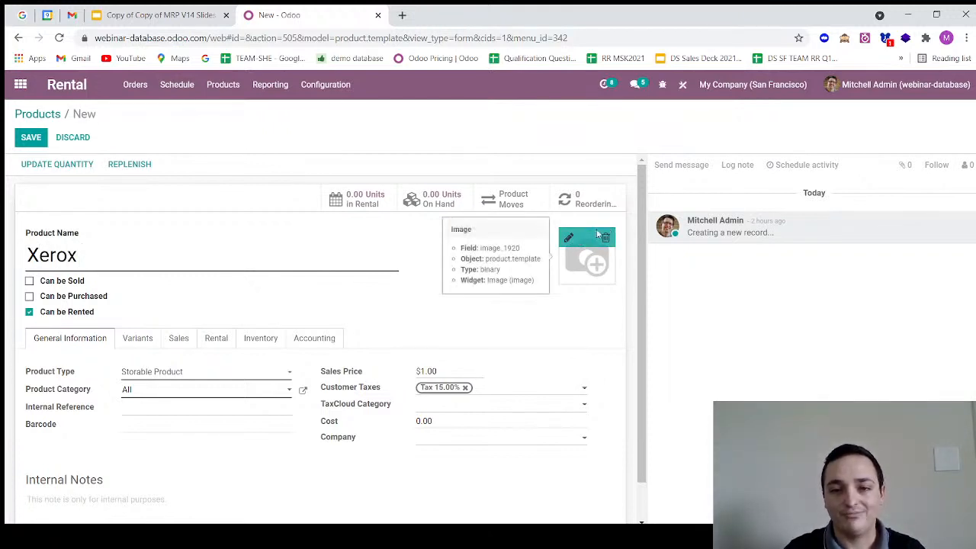
{"action": "left_click", "coordinate": [572, 237]}
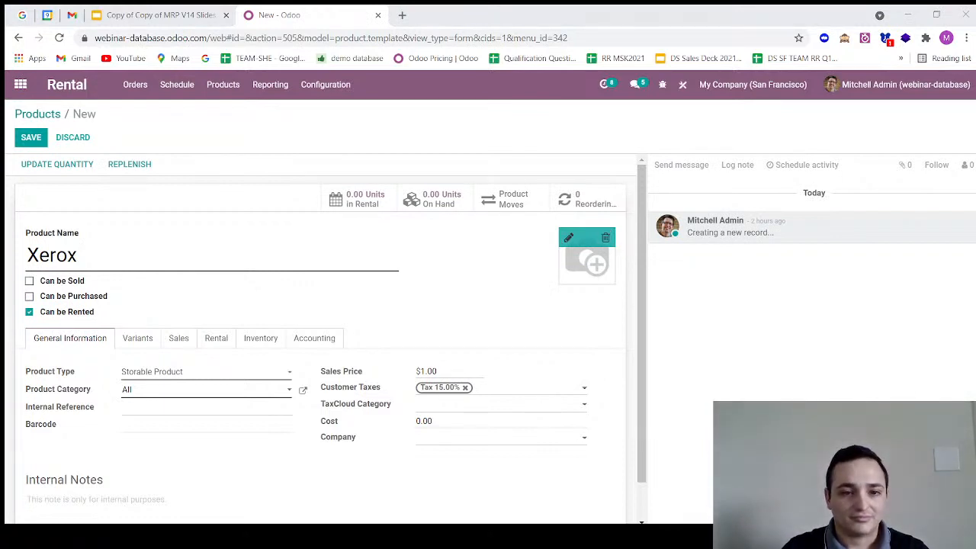
{"action": "left_click", "coordinate": [389, 299]}
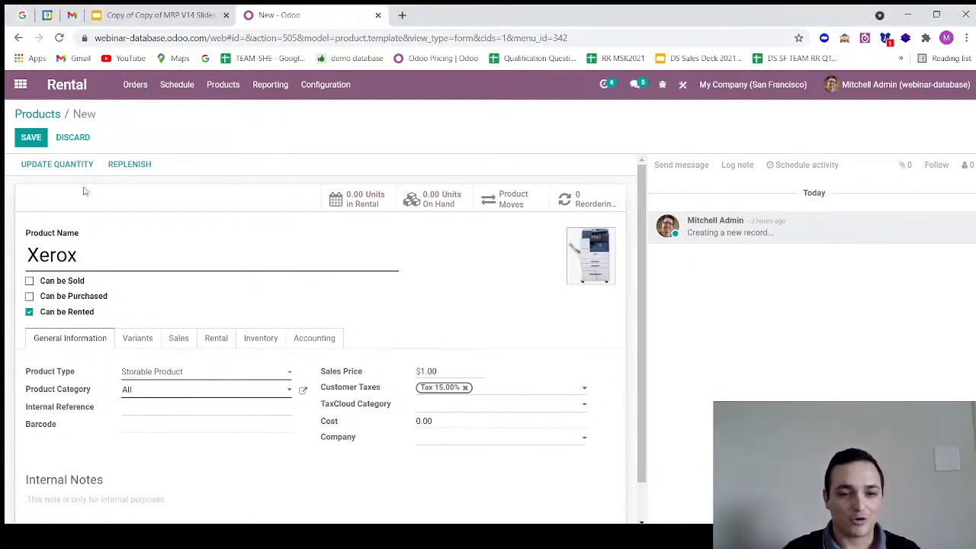
{"action": "left_click", "coordinate": [20, 139]}
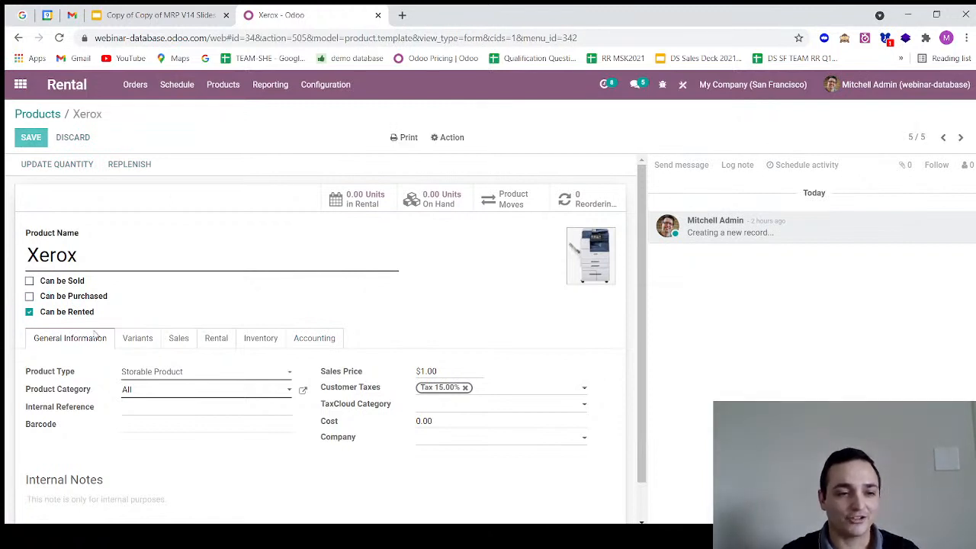
- Edit the Xerox product's rental pricing and add a price of $100 for 1 day
{"action": "left_click", "coordinate": [215, 336]}
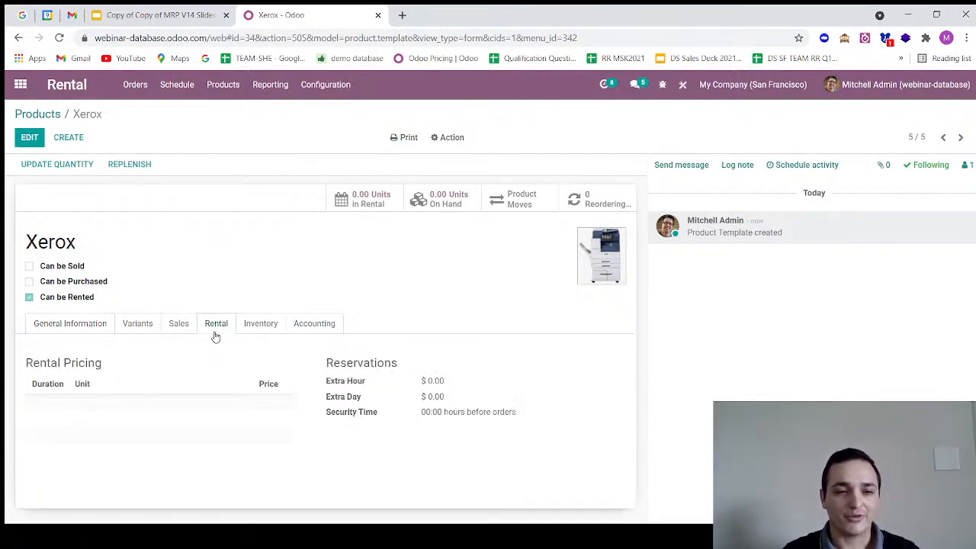
{"action": "left_click", "coordinate": [28, 139]}
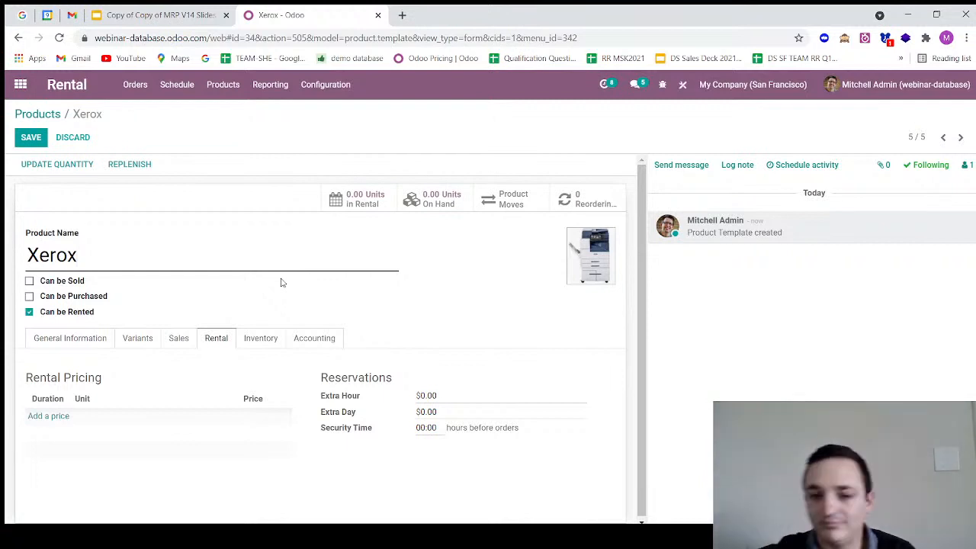
{"action": "left_click", "coordinate": [32, 419]}
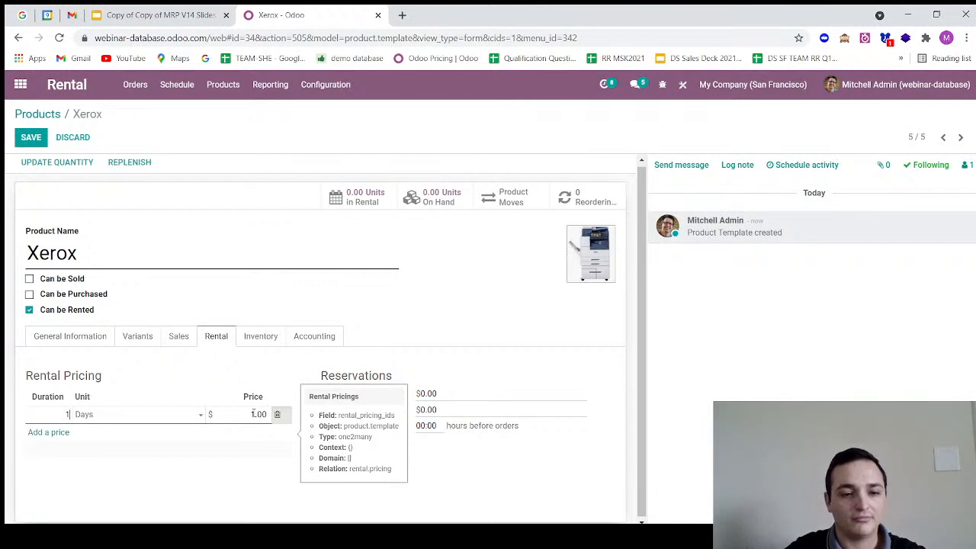
{"action": "left_click", "coordinate": [252, 413]}
{"action": "type", "text": "100"}
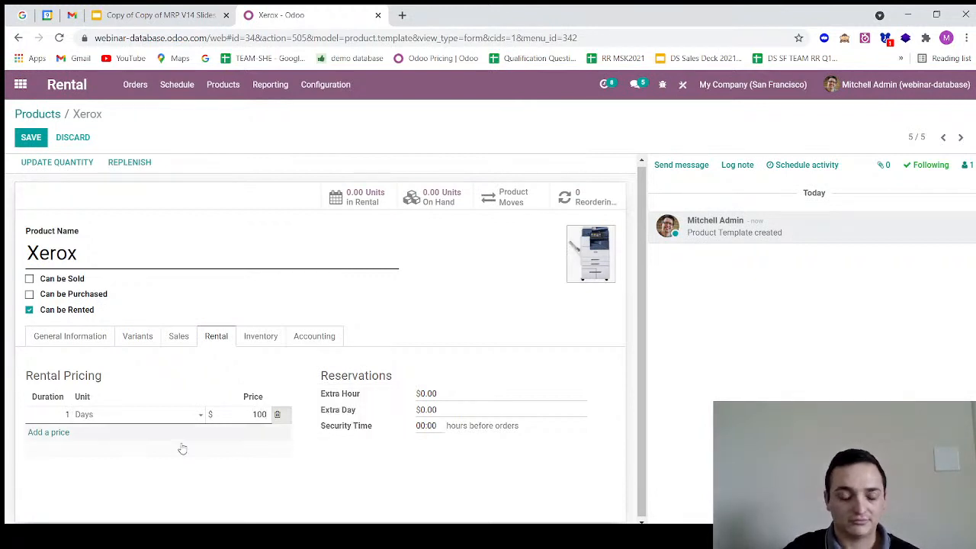
- Add a second rental price of $250 for 3 days to the Xerox product
{"action": "left_click", "coordinate": [35, 432]}
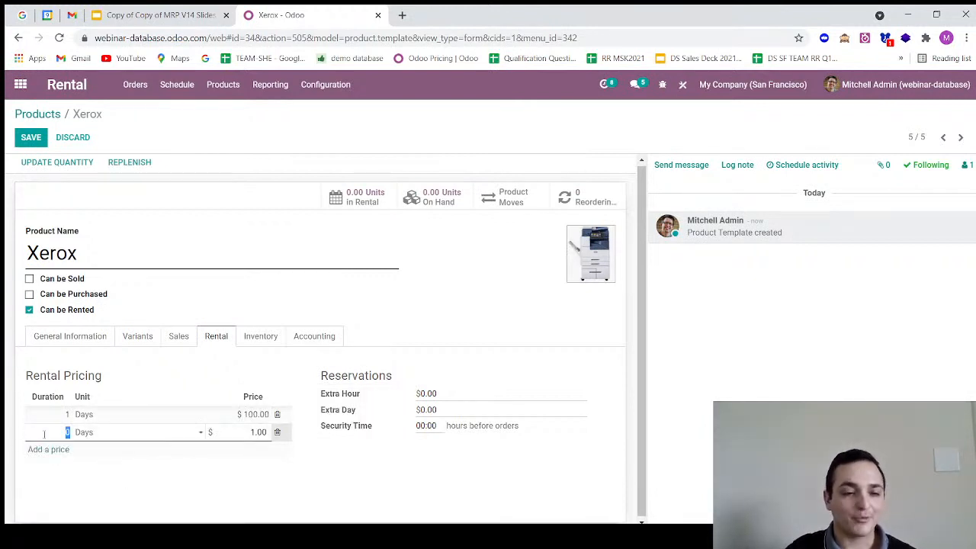
{"action": "left_click", "coordinate": [263, 433]}
{"action": "type", "text": "2"}
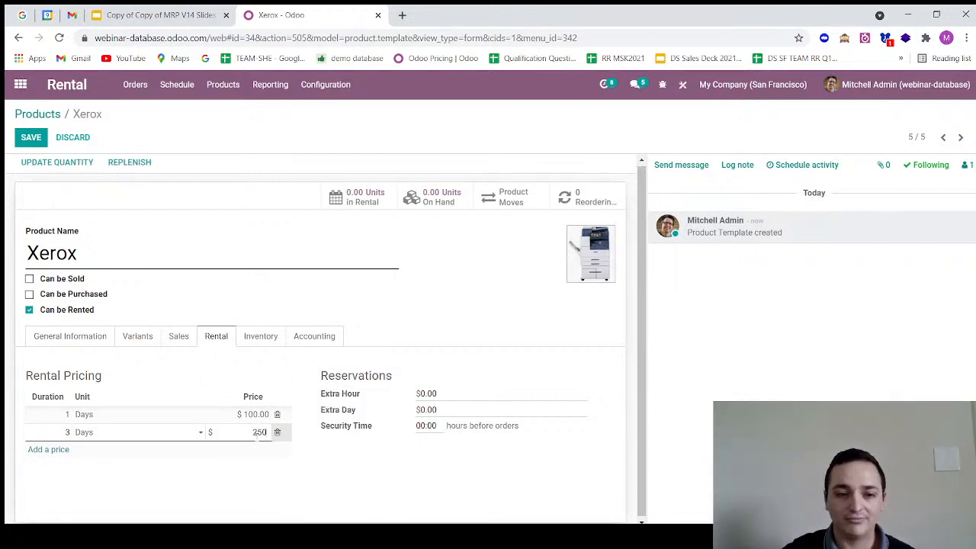
{"action": "type", "text": "50"}
{"action": "left_click", "coordinate": [128, 381]}
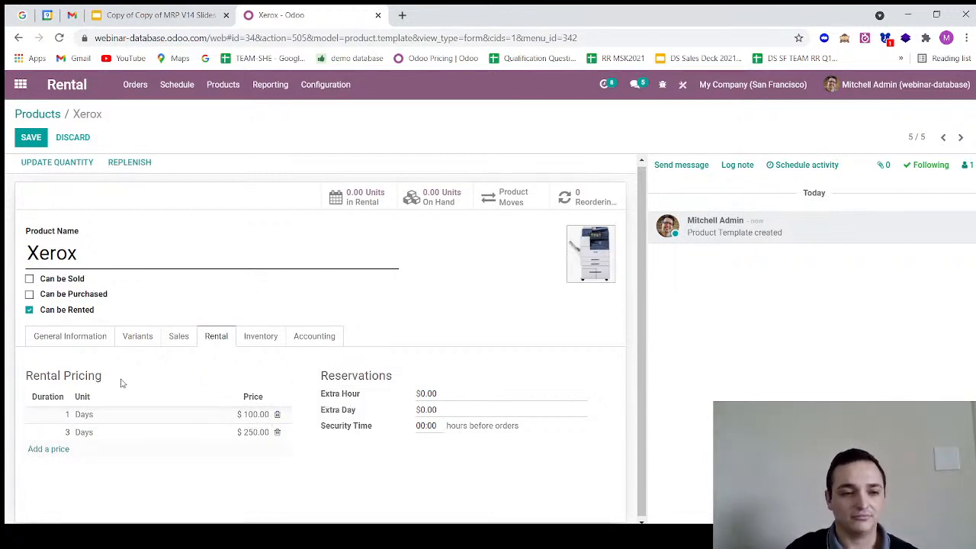
- Add a third rental price of $750 for 7 days to the Xerox product and save it
{"action": "left_click", "coordinate": [34, 452]}
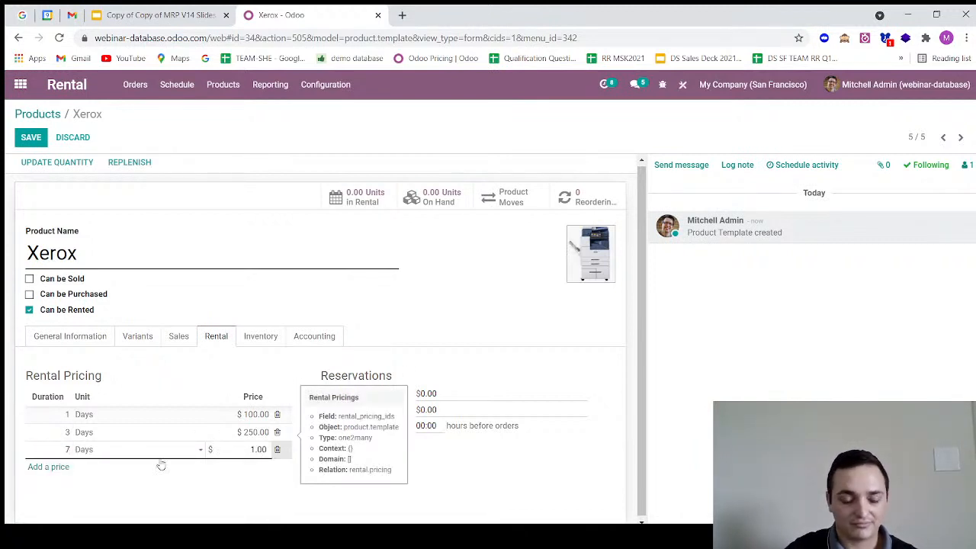
{"action": "left_click", "coordinate": [244, 448]}
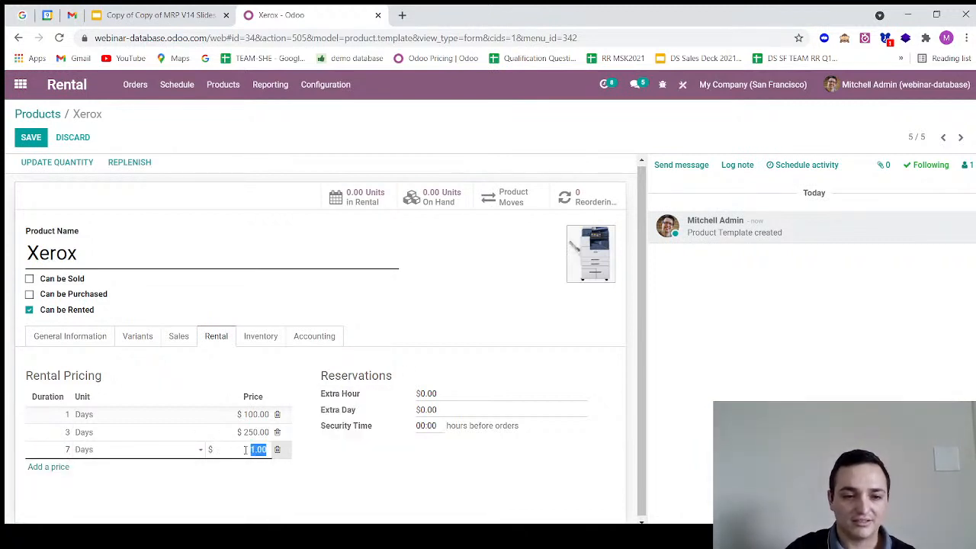
{"action": "type", "text": "750"}
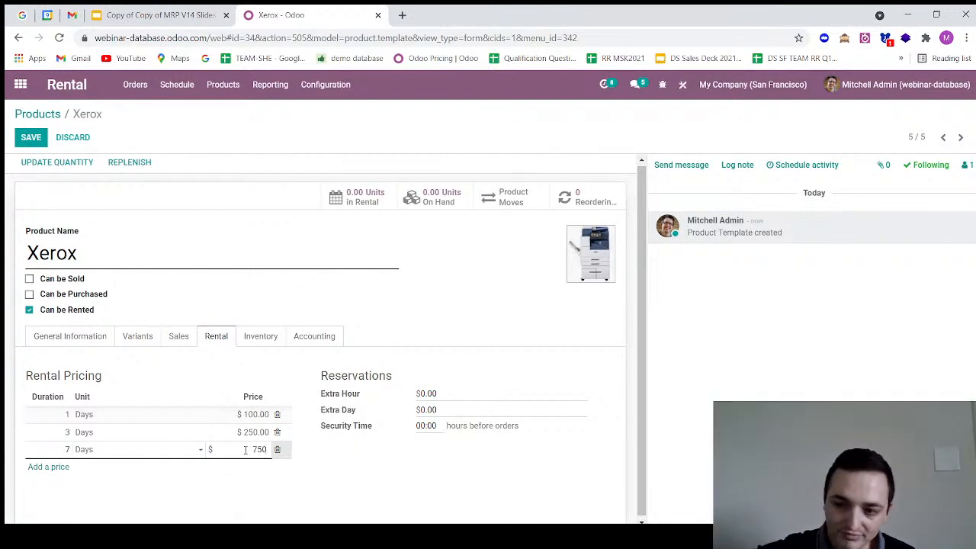
{"action": "left_click", "coordinate": [20, 133]}
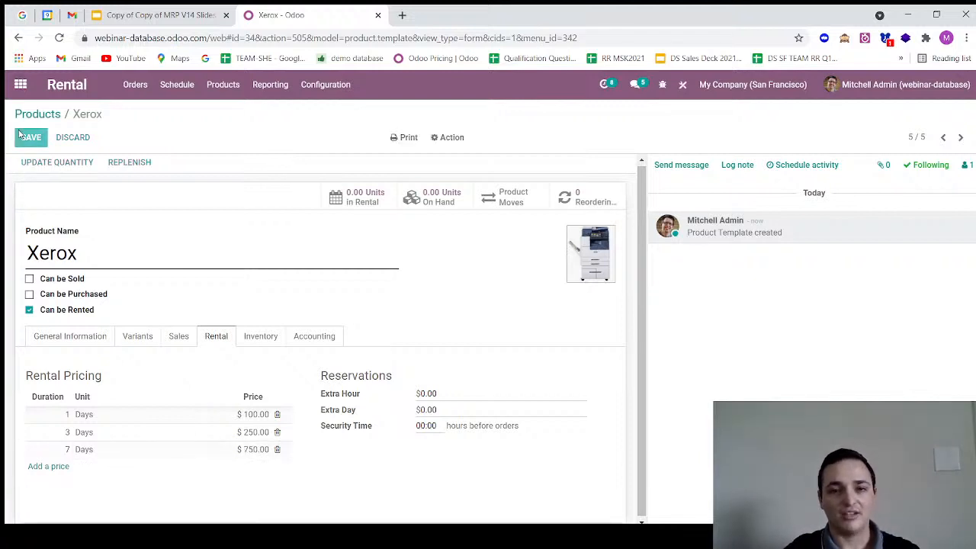
- Create a stock record for the Xerox product with an on-hand quantity of 10 and save it
{"action": "left_click", "coordinate": [449, 195]}
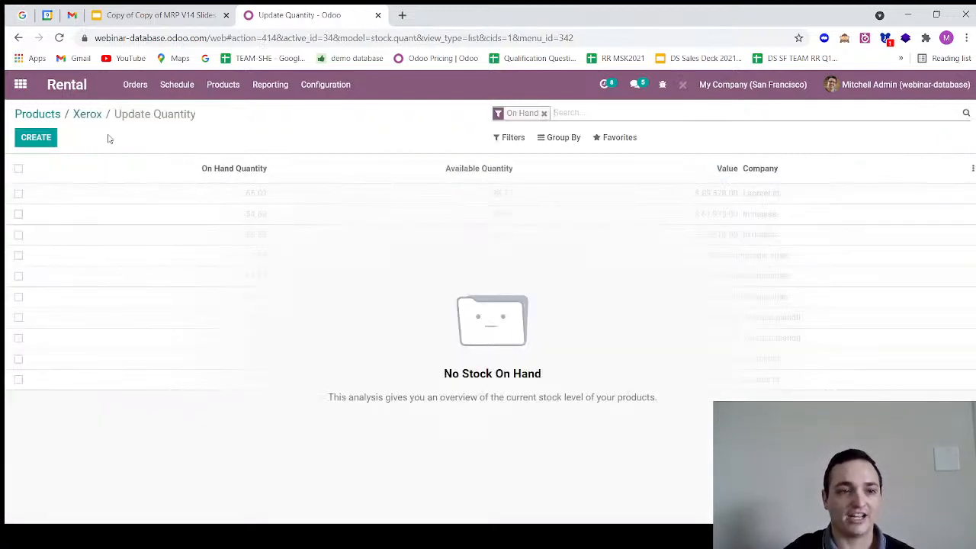
{"action": "left_click", "coordinate": [42, 138]}
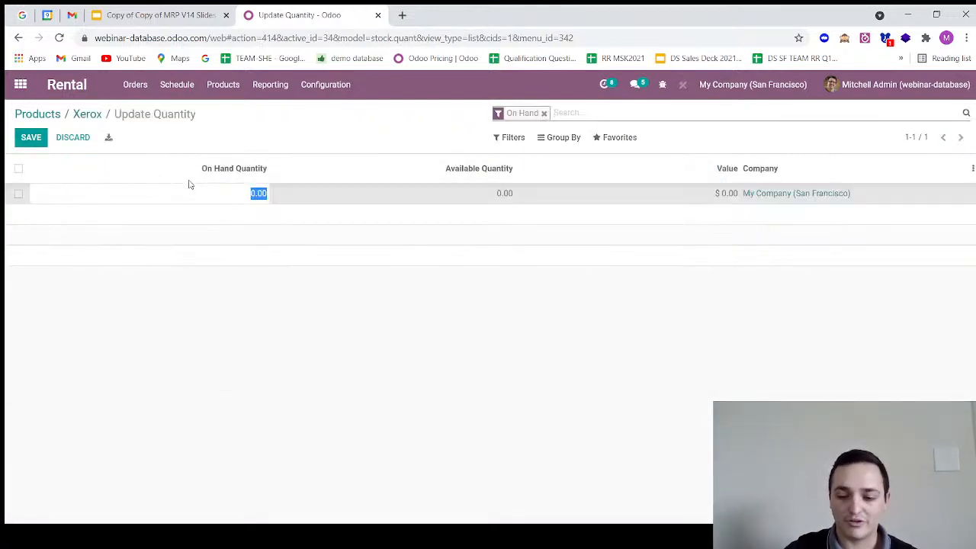
{"action": "type", "text": "10"}
{"action": "left_click", "coordinate": [29, 140]}
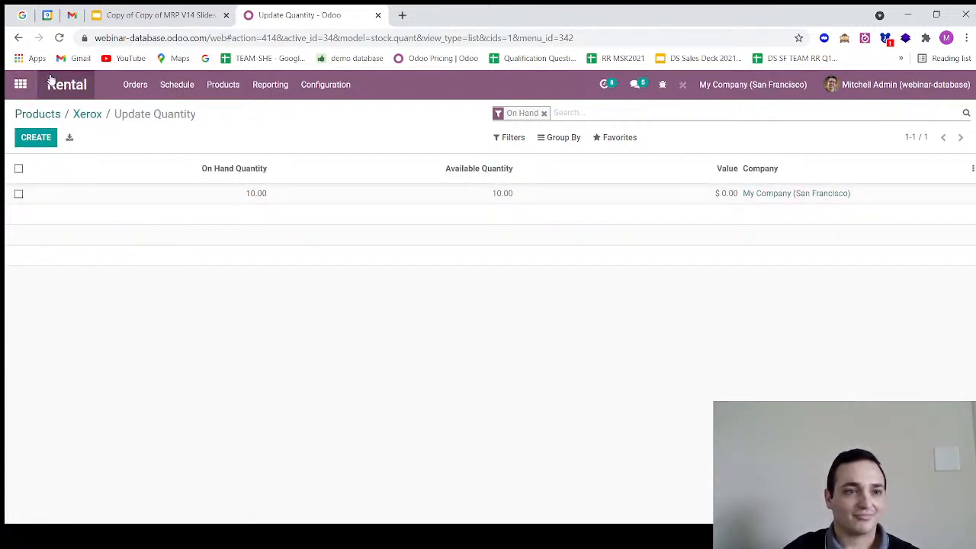
- Create a new rental order and select the required Azure Interior contact as its customer
{"action": "left_click", "coordinate": [53, 84]}
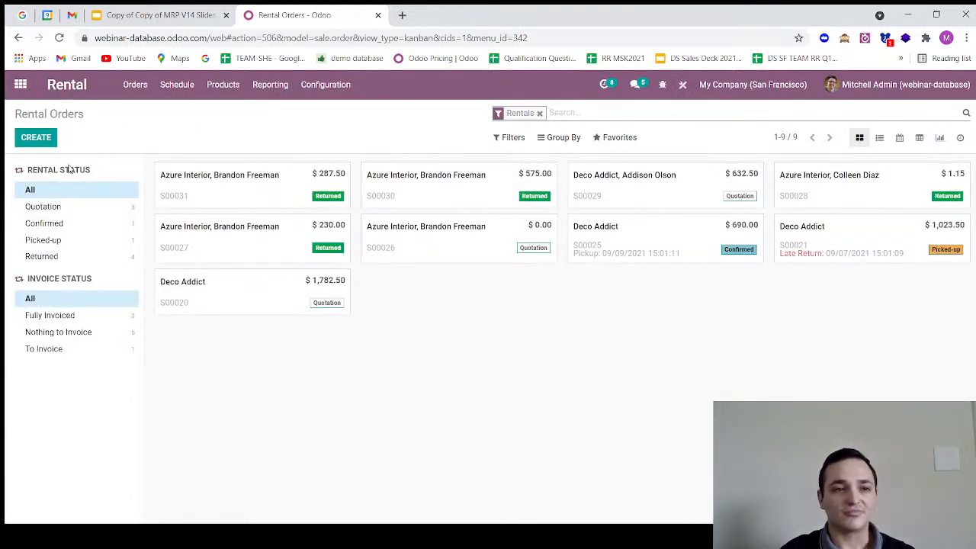
{"action": "left_click", "coordinate": [36, 139]}
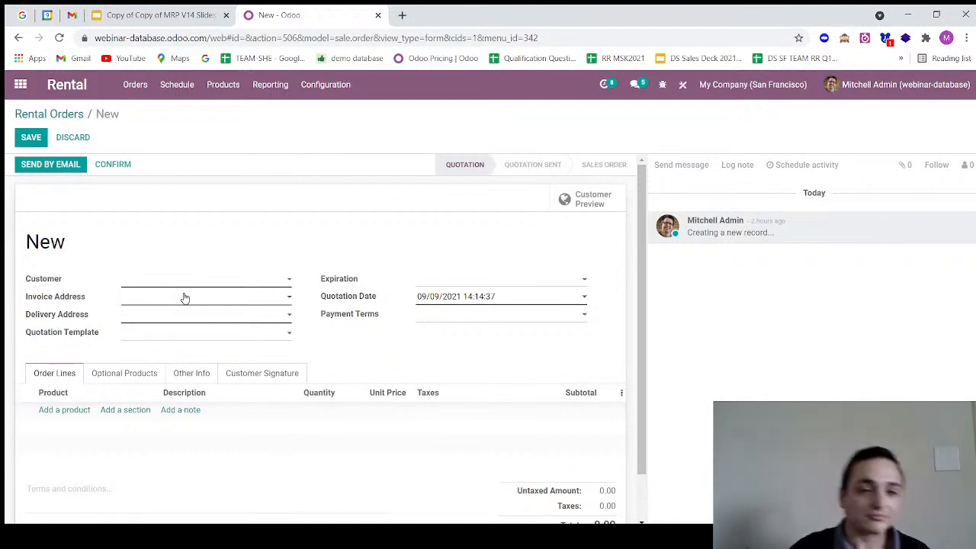
{"action": "left_click", "coordinate": [197, 285]}
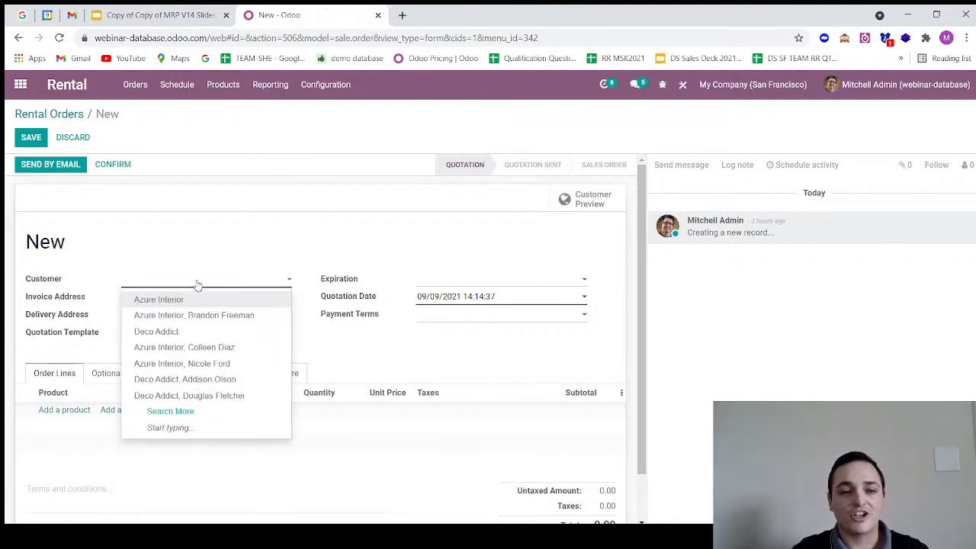
{"action": "type", "text": "brn"}
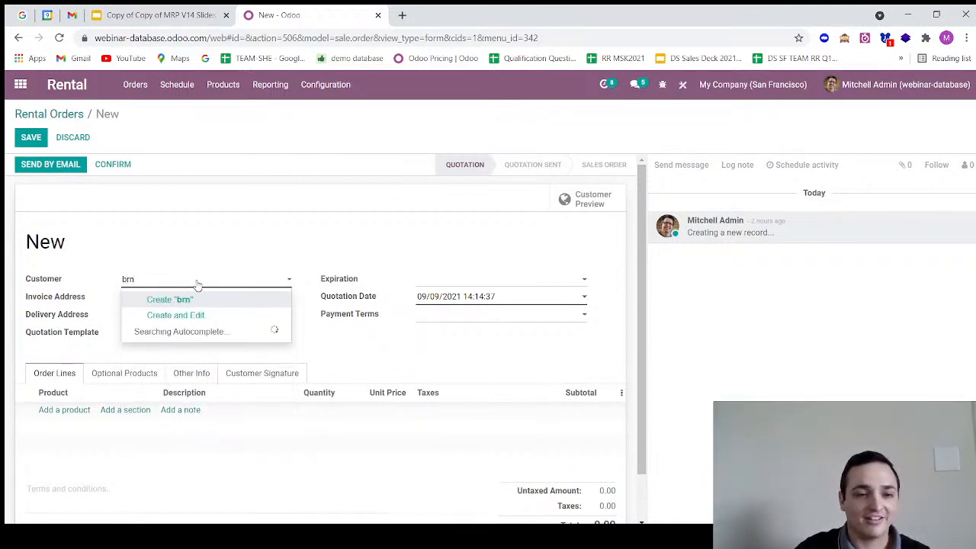
{"action": "key", "text": "BackSpace"}
{"action": "key", "text": "BackSpace"}
{"action": "type", "text": "ra"}
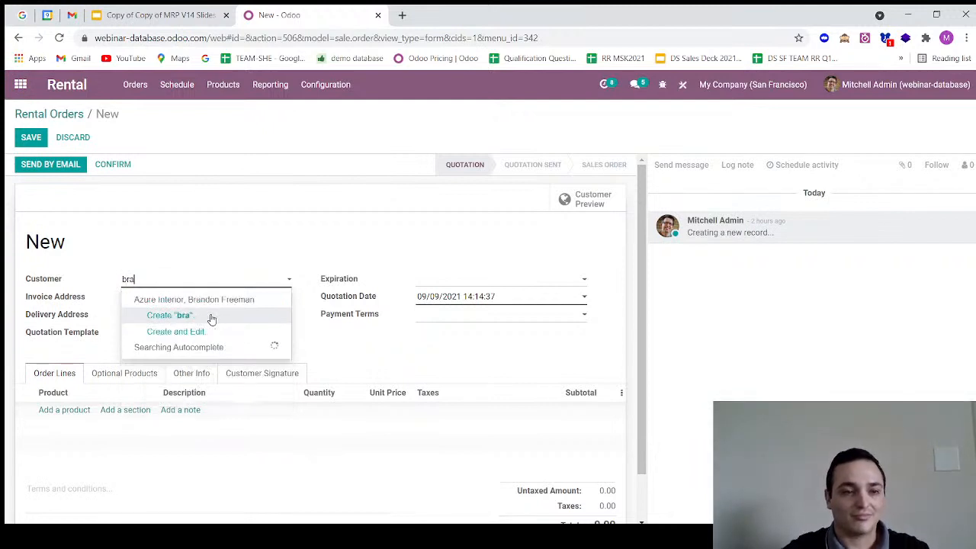
{"action": "left_click", "coordinate": [192, 300]}
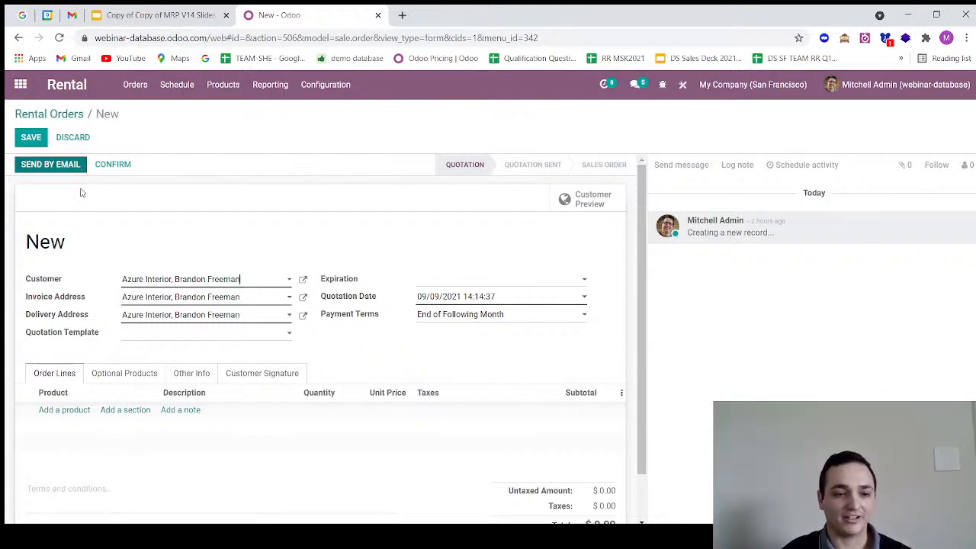
- Add the Xerox Alta (Rental) product to the order lines
{"action": "left_click", "coordinate": [61, 409]}
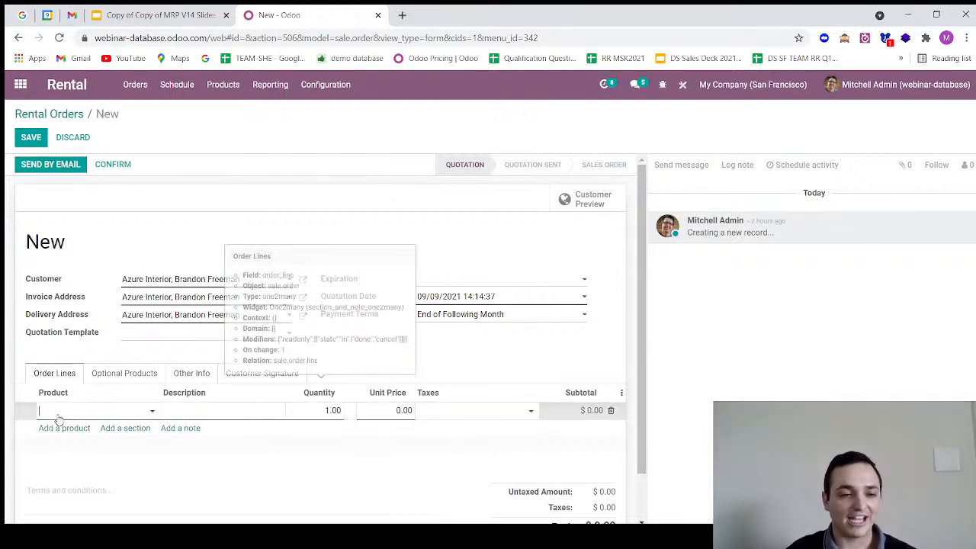
{"action": "type", "text": "xer"}
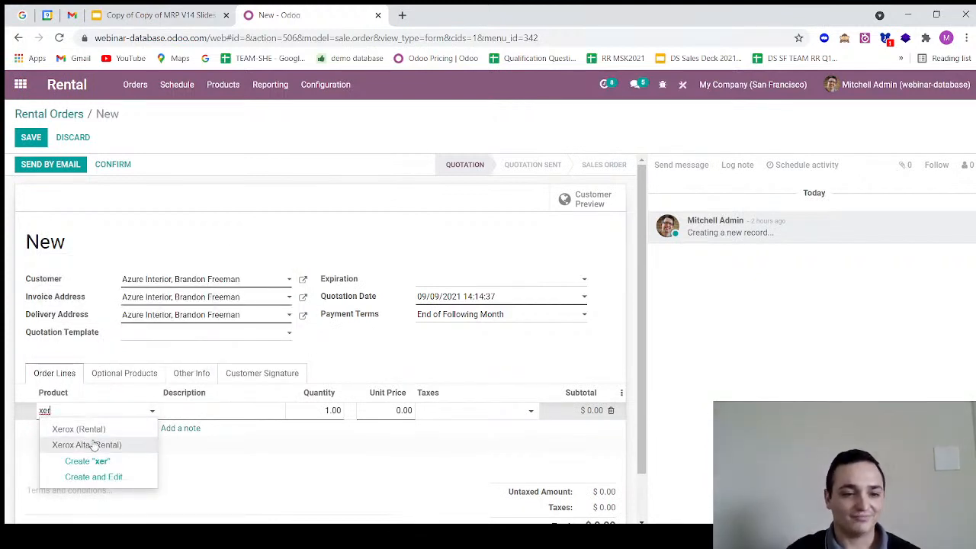
{"action": "left_click", "coordinate": [98, 443]}
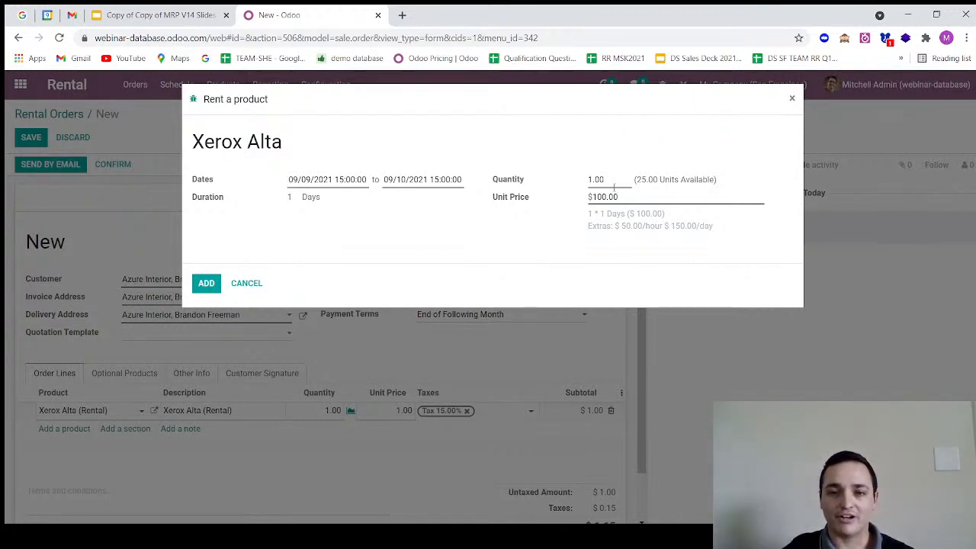
- Set the Xerox Alta rental period from 09/09/2021 to 09/11/2021 and review the price computation
{"action": "mouse_move", "coordinate": [642, 213]}
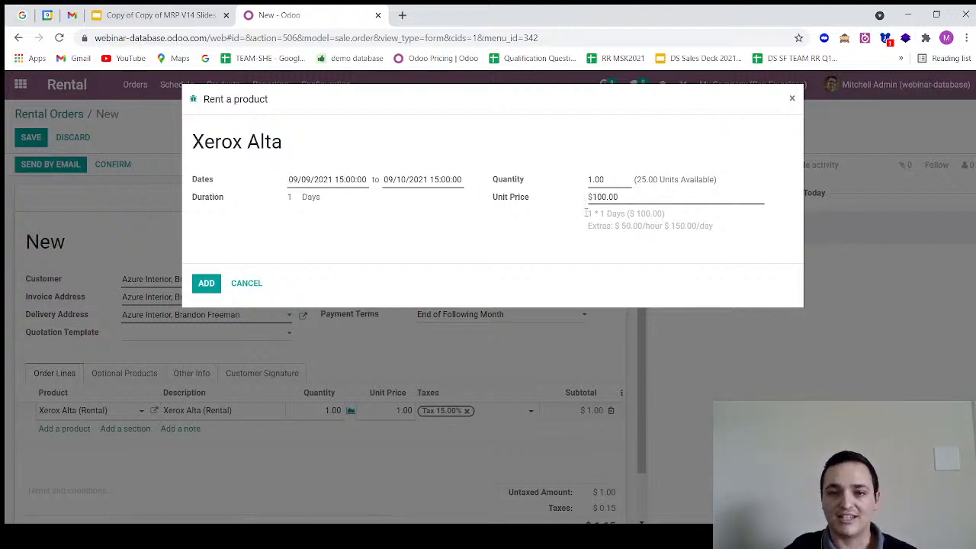
{"action": "left_click", "coordinate": [421, 180]}
{"action": "left_click", "coordinate": [480, 260]}
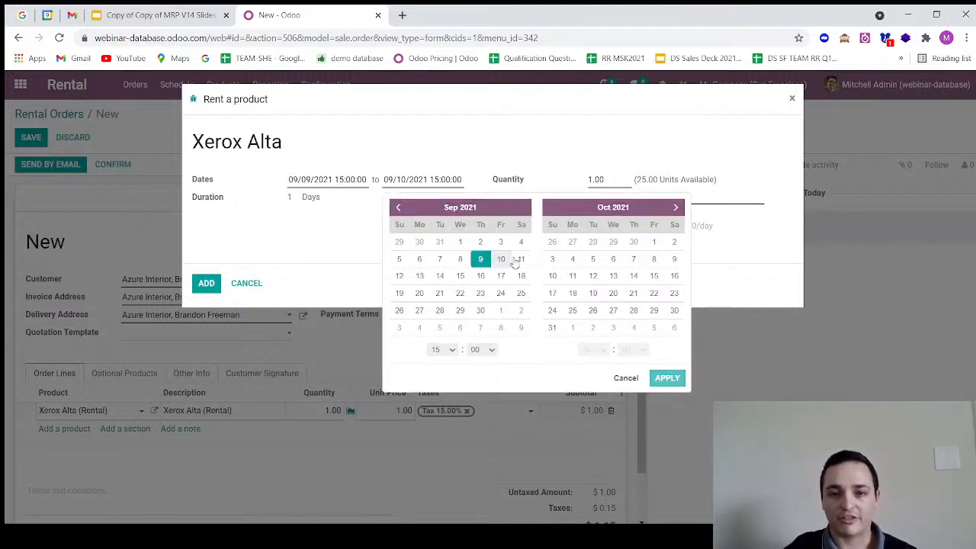
{"action": "left_click", "coordinate": [521, 260]}
{"action": "left_click", "coordinate": [667, 377]}
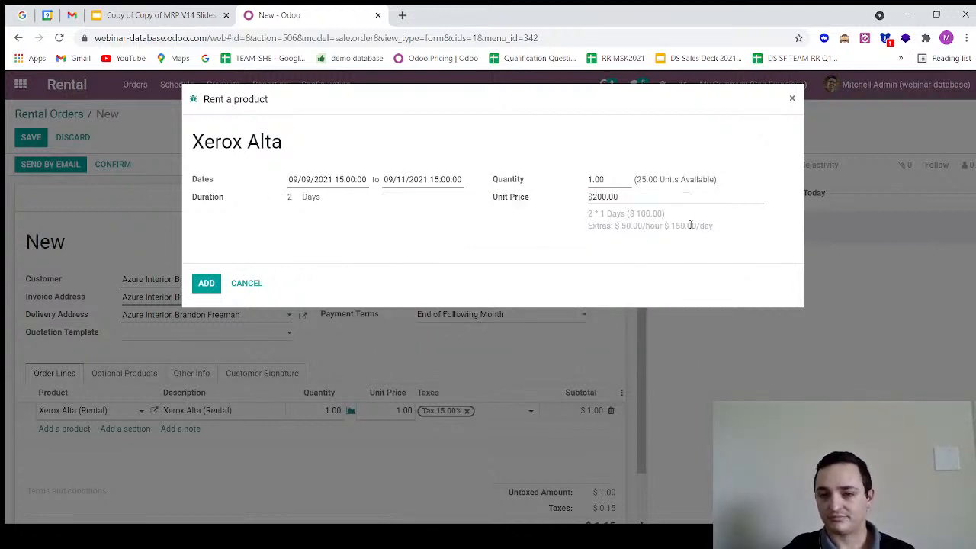
{"action": "mouse_move", "coordinate": [651, 224]}
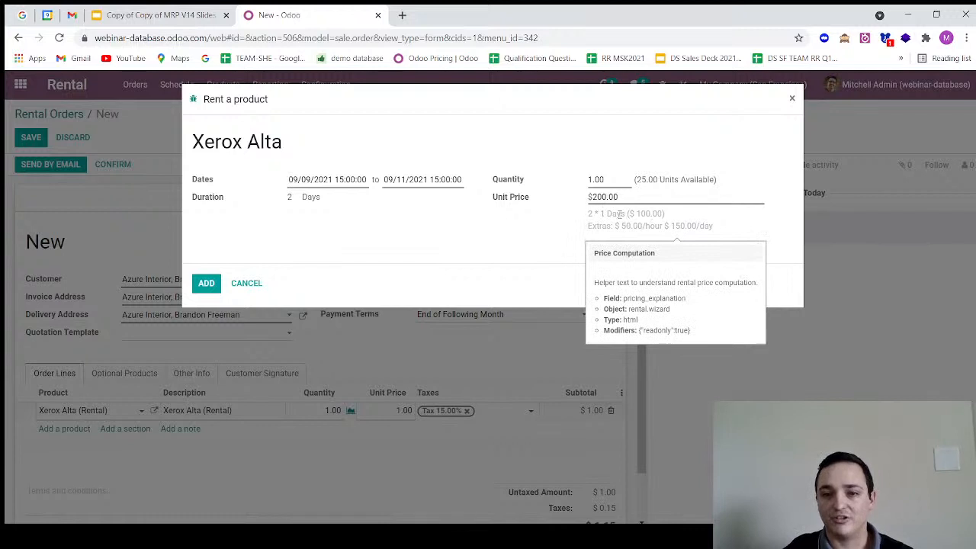
- Set the Xerox Alta rental period from 09/09/2021 to 09/12/2021, then add the rental and save the order
{"action": "left_click", "coordinate": [401, 179]}
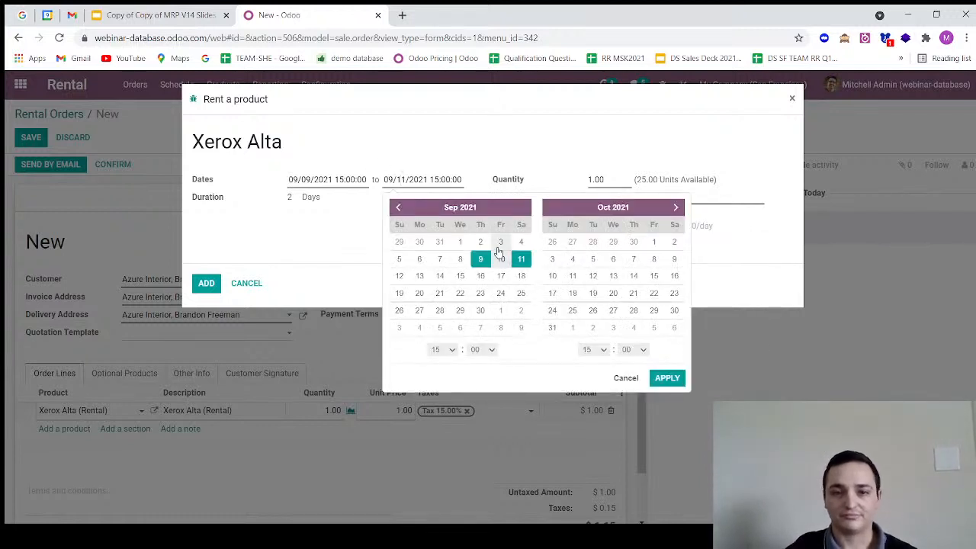
{"action": "left_click", "coordinate": [480, 258]}
{"action": "left_click", "coordinate": [398, 275]}
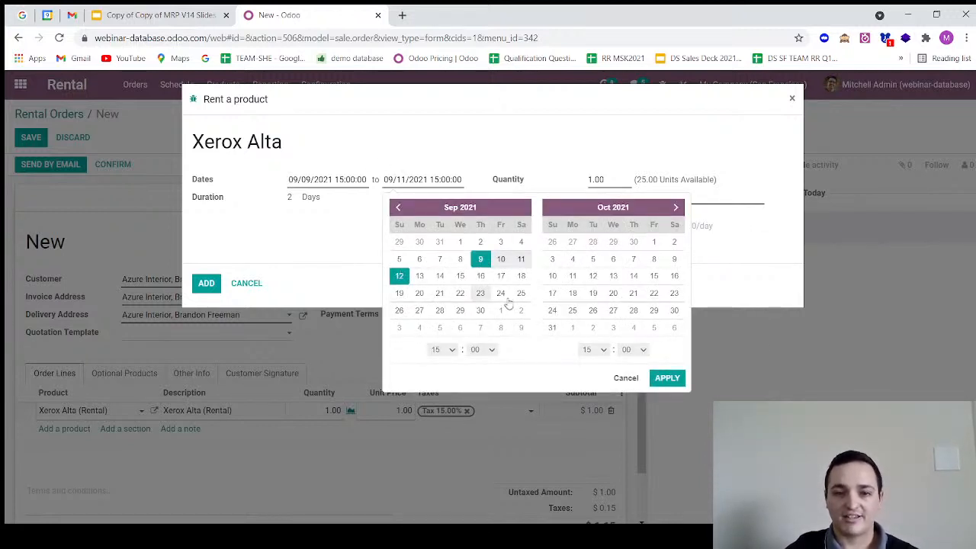
{"action": "left_click", "coordinate": [666, 378]}
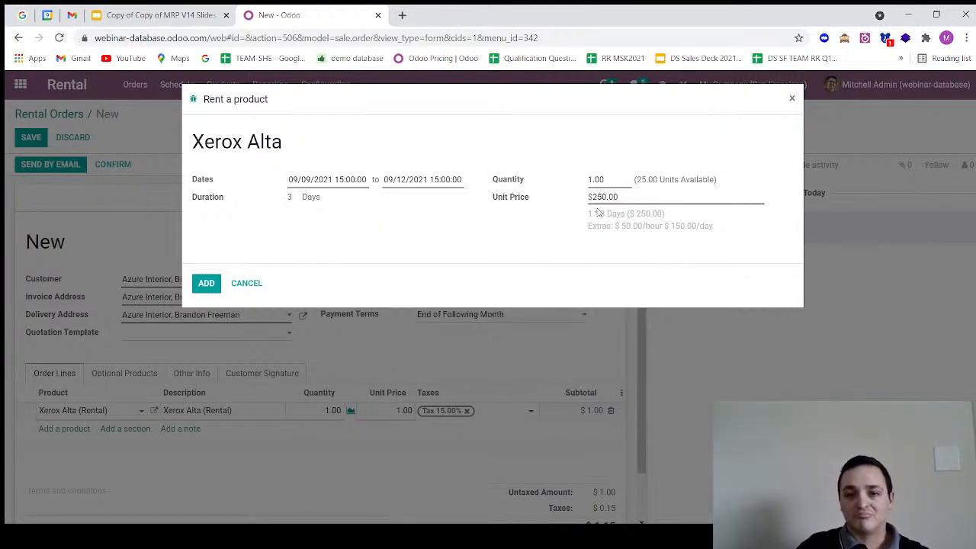
{"action": "mouse_move", "coordinate": [646, 225]}
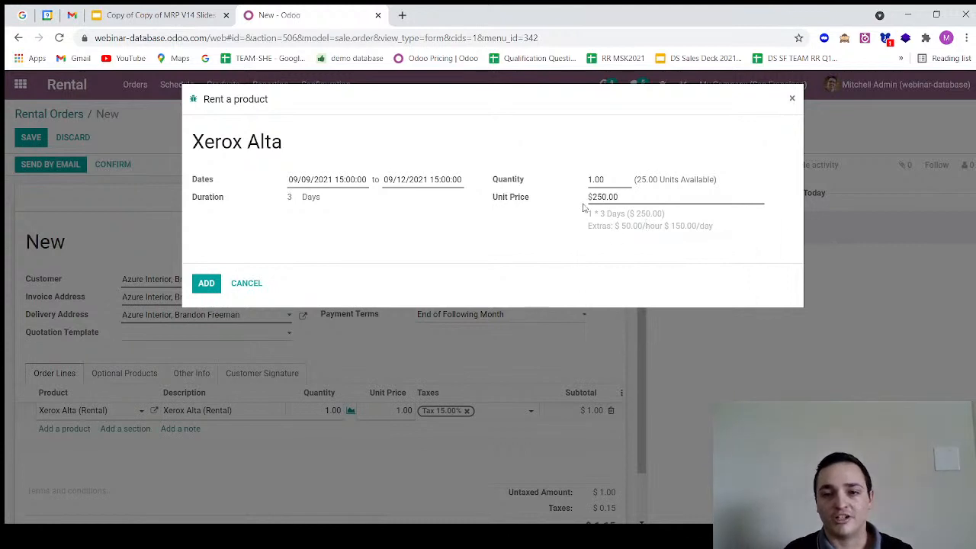
{"action": "left_click", "coordinate": [202, 284]}
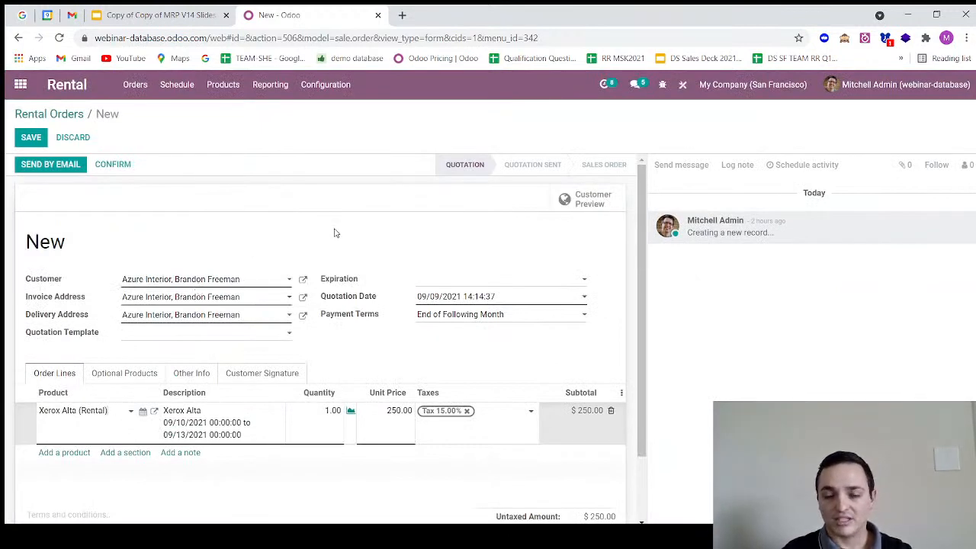
{"action": "left_click", "coordinate": [25, 139]}
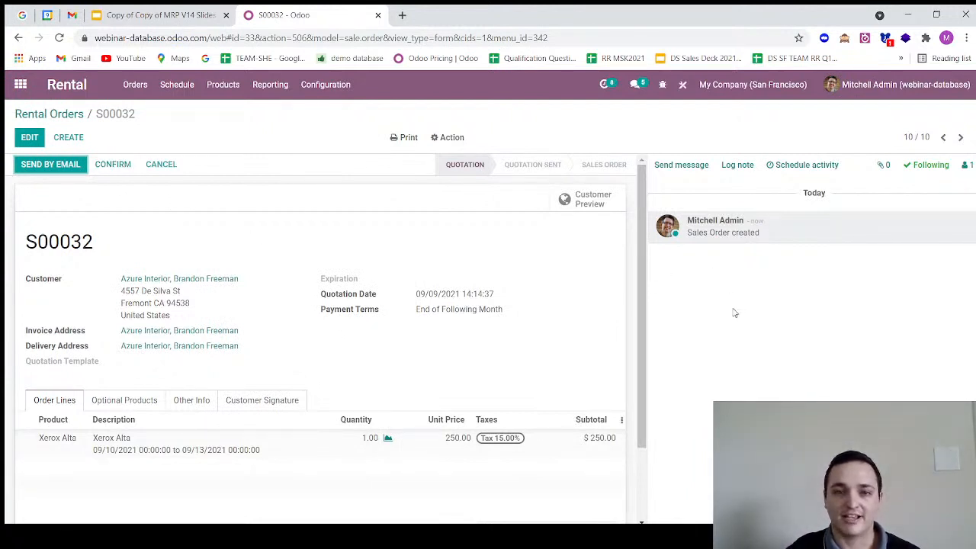
- Mark the Xerox Alta rental quotation as sent and confirm the order
{"action": "left_click", "coordinate": [450, 137]}
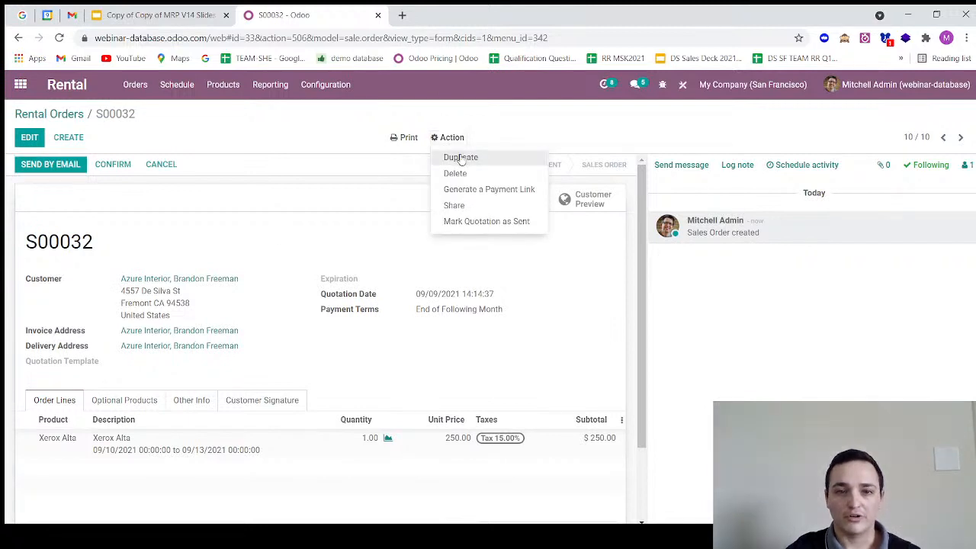
{"action": "left_click", "coordinate": [470, 221]}
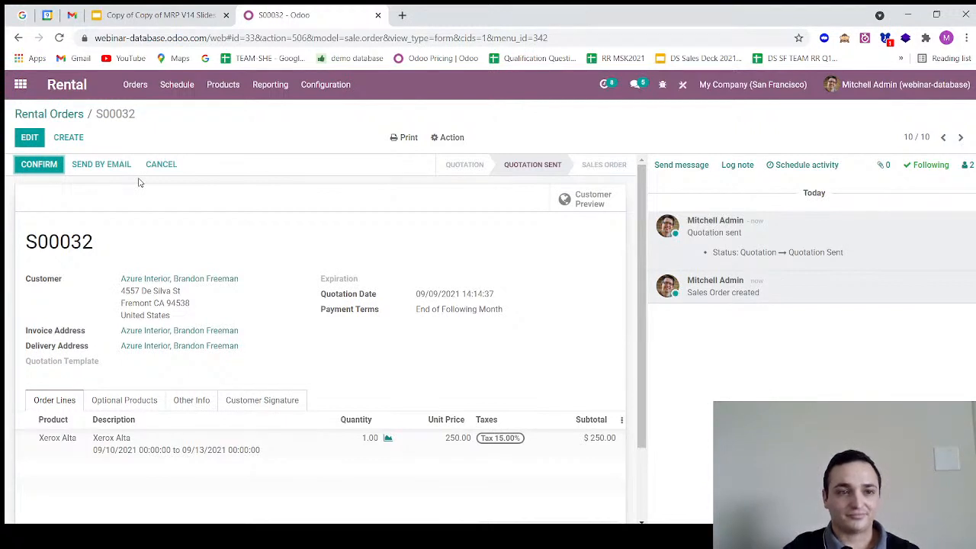
{"action": "left_click", "coordinate": [41, 173]}
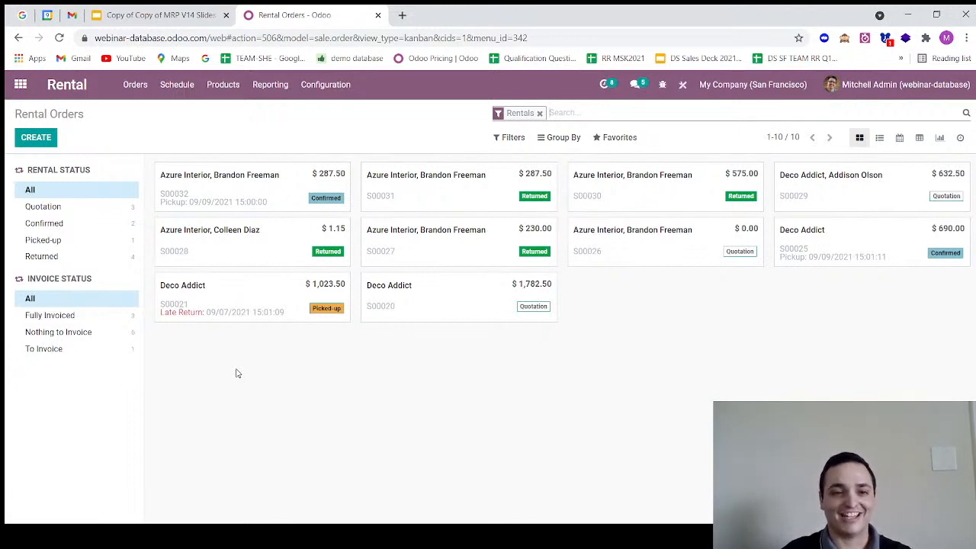
- Open the newly confirmed Azure Interior order from the rental orders and validate the pickup of one Xerox Alta
{"action": "left_click", "coordinate": [212, 199]}
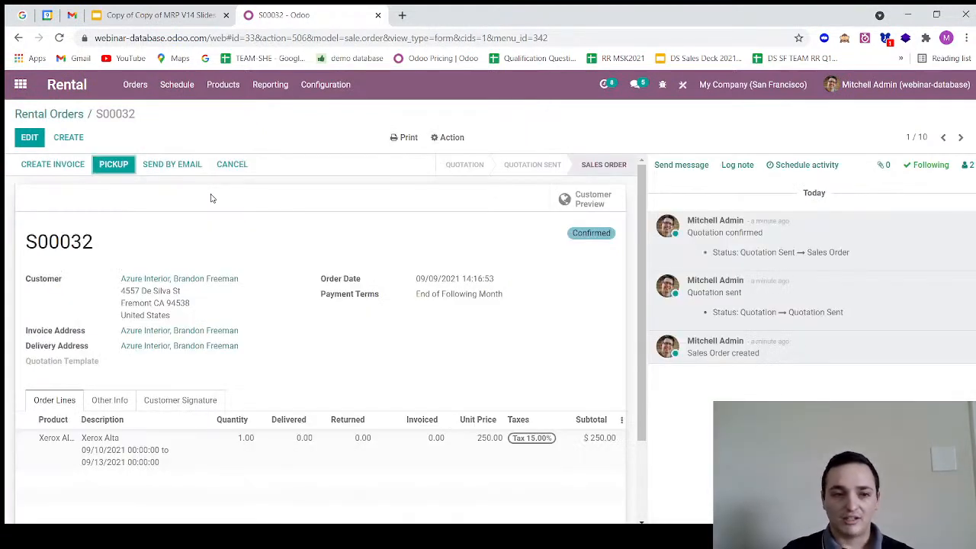
{"action": "left_click", "coordinate": [107, 170]}
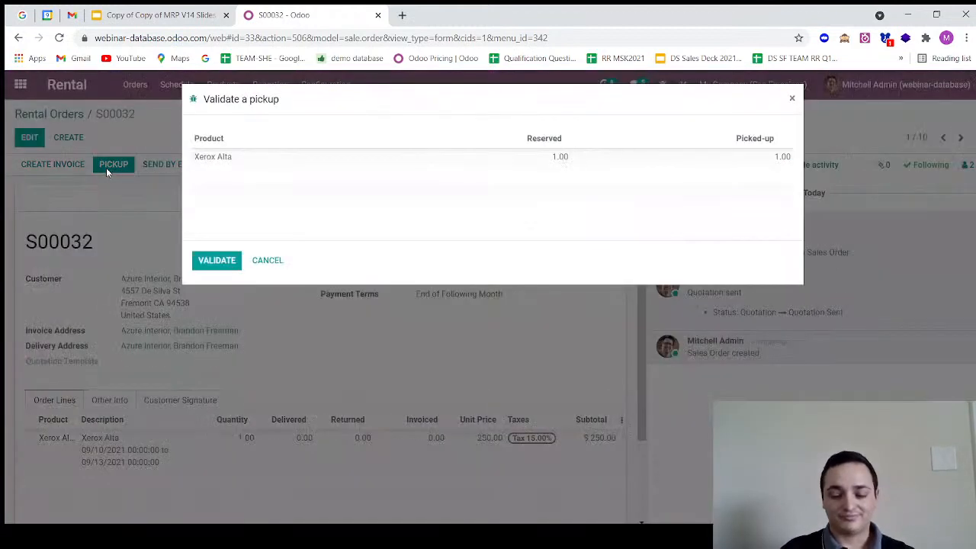
{"action": "left_click", "coordinate": [203, 261]}
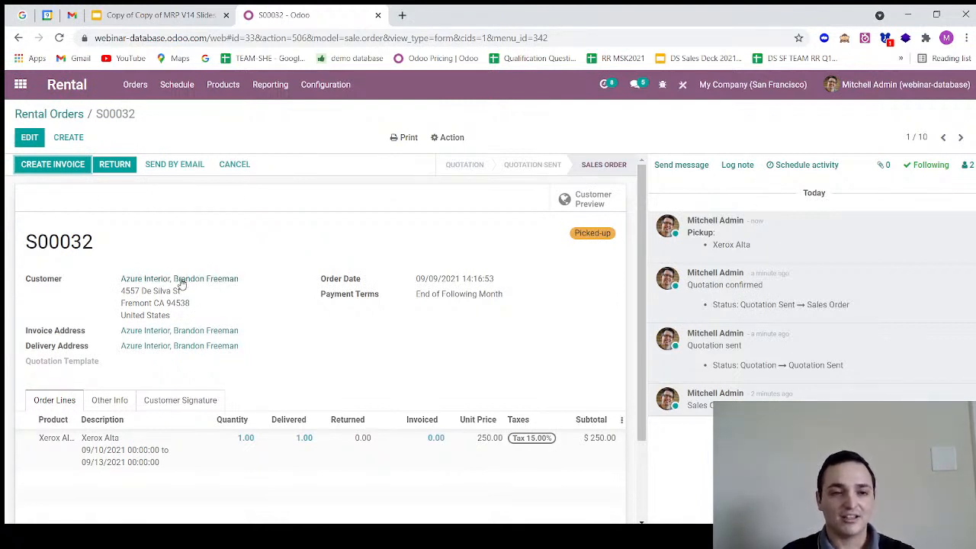
- Validate the return of one Xerox Alta on the rental order and create a regular draft invoice for it
{"action": "left_click", "coordinate": [111, 170]}
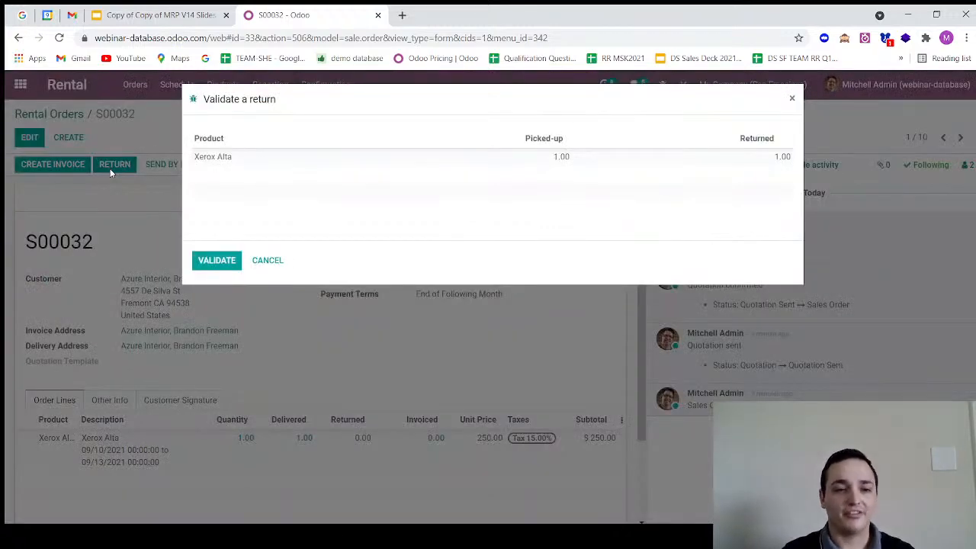
{"action": "left_click", "coordinate": [216, 261]}
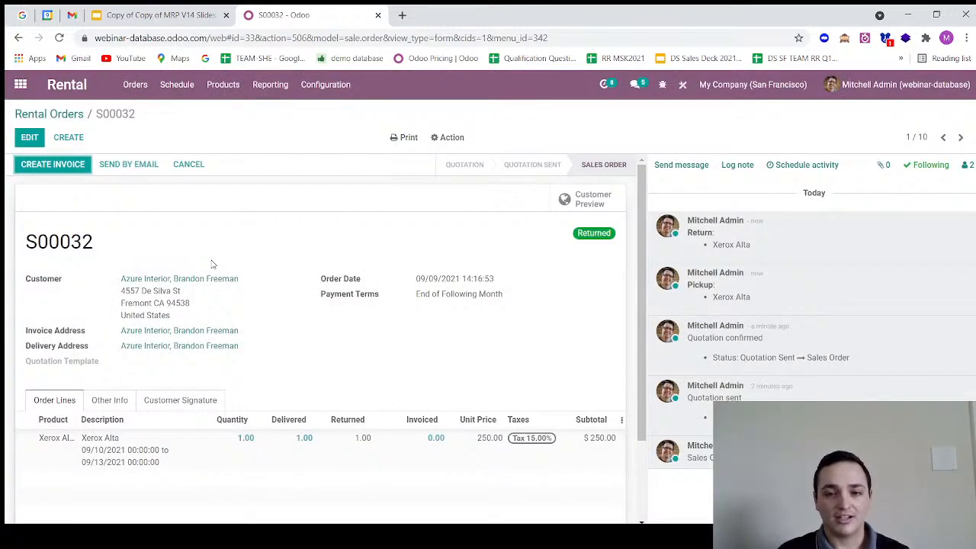
{"action": "left_click", "coordinate": [53, 165]}
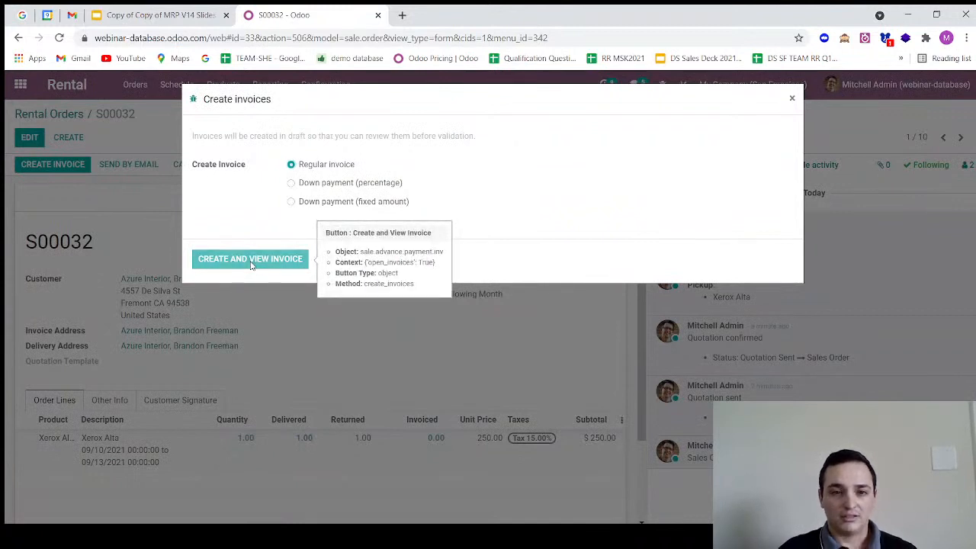
{"action": "left_click", "coordinate": [251, 259]}
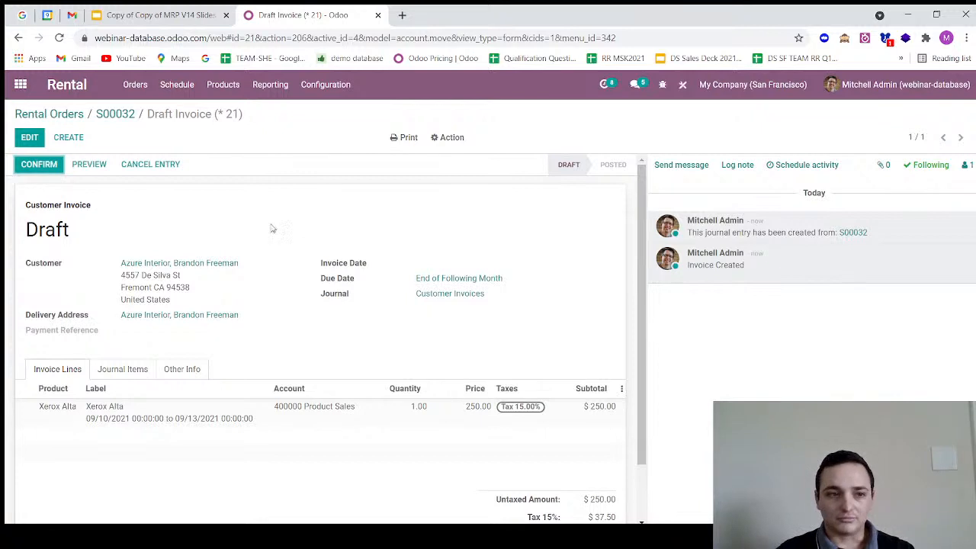
- Confirm the draft customer invoice and register its $287.50 payment in the Bank journal, ending back at the rental orders overview
{"action": "left_click", "coordinate": [21, 164]}
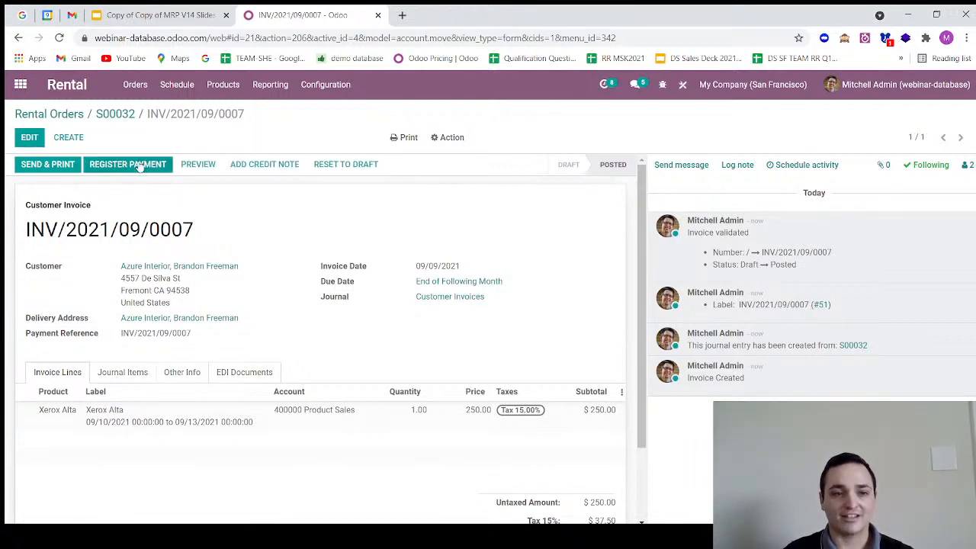
{"action": "left_click", "coordinate": [135, 169]}
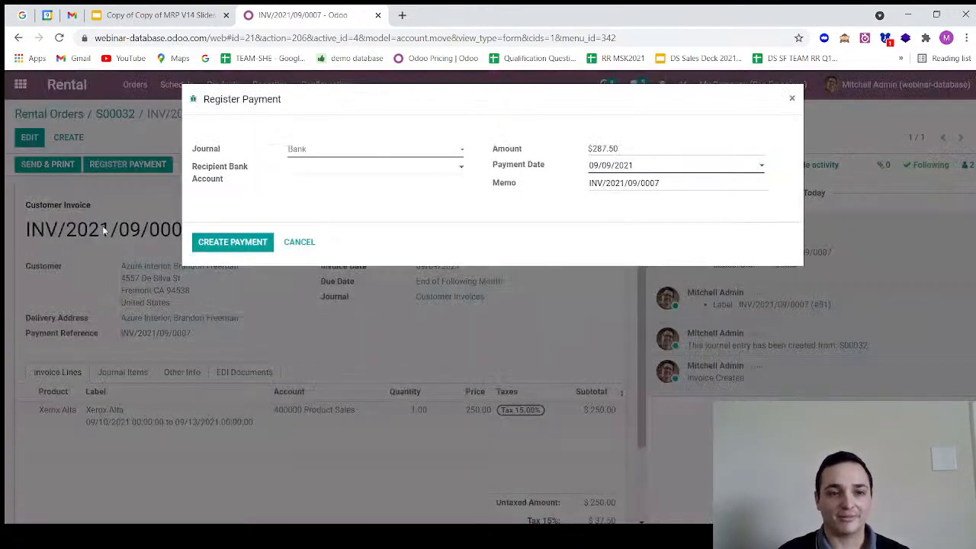
{"action": "left_click", "coordinate": [202, 242]}
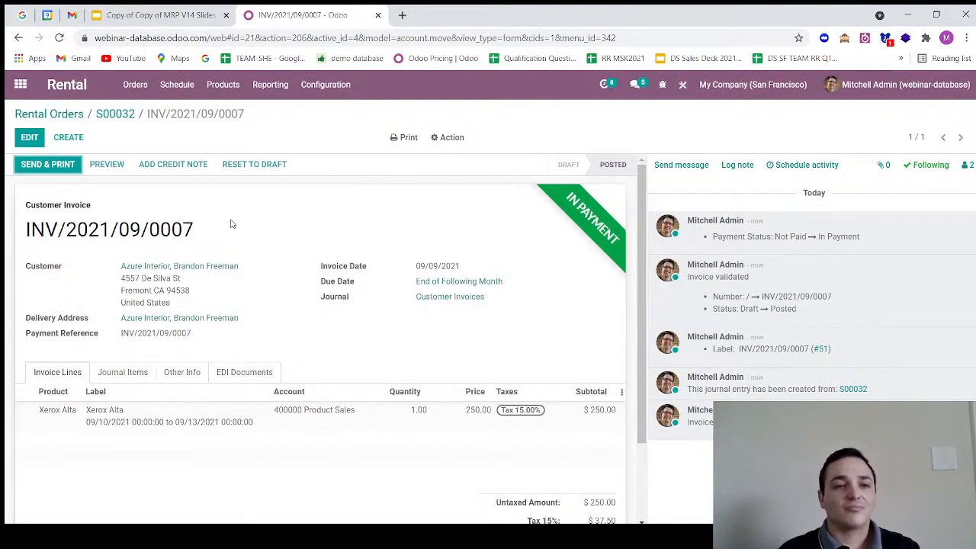
{"action": "left_click", "coordinate": [64, 118]}
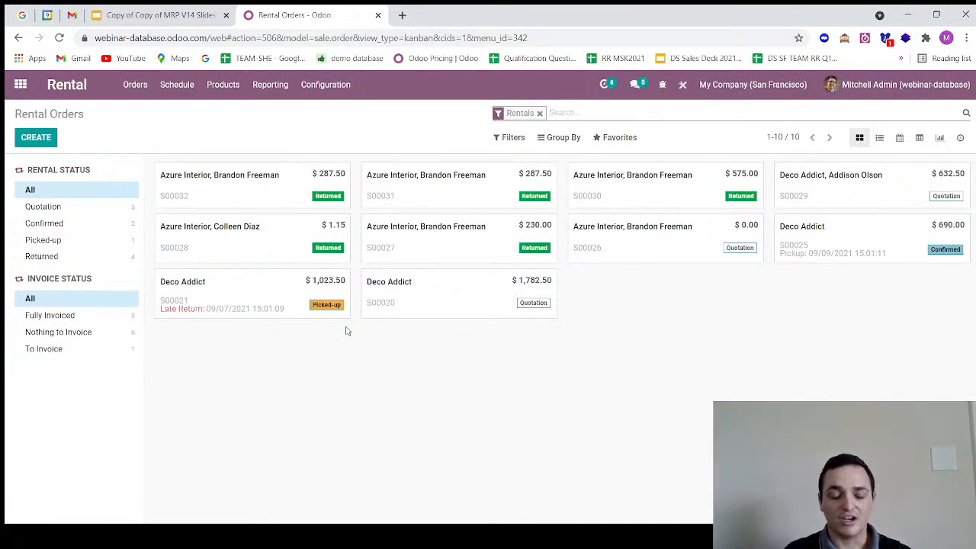
- Switch to the Google Slides deck and start presenting from the Q&A slide
{"action": "left_click", "coordinate": [156, 15]}
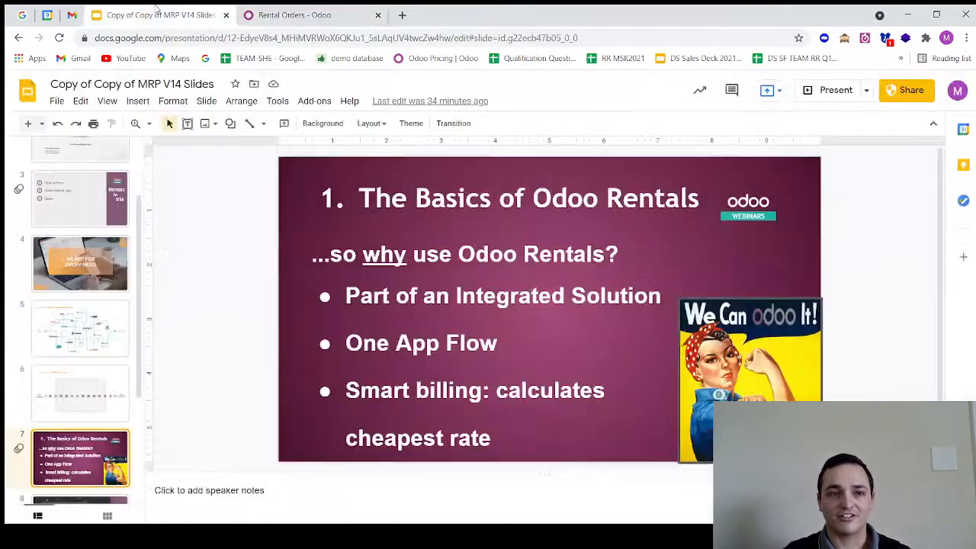
{"action": "scroll", "coordinate": [52, 377], "scroll_direction": "down", "scroll_amount": 3}
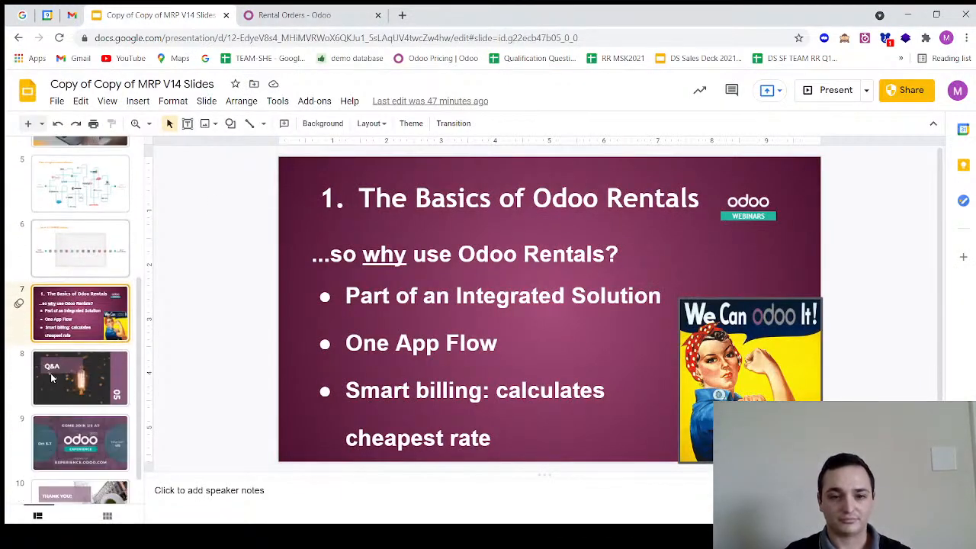
{"action": "left_click", "coordinate": [81, 371]}
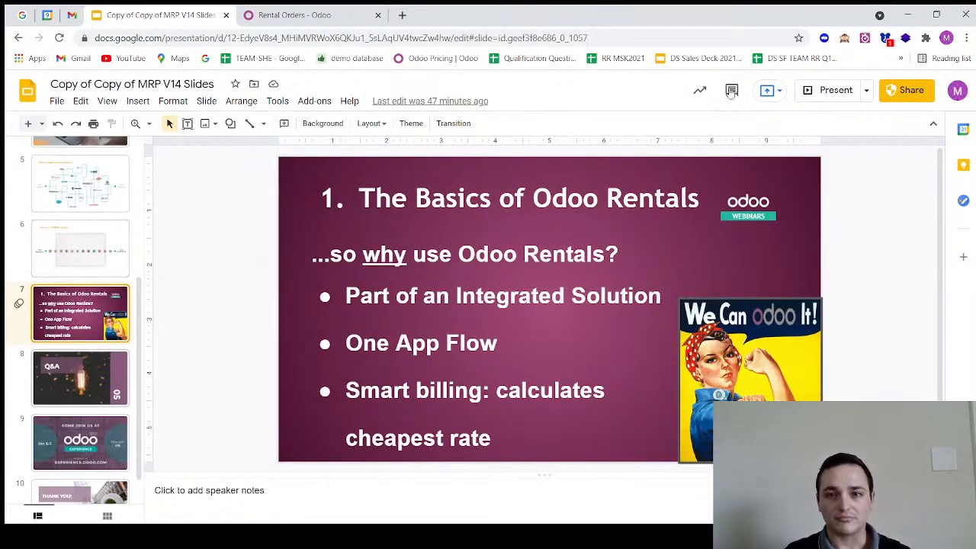
{"action": "left_click", "coordinate": [842, 100]}
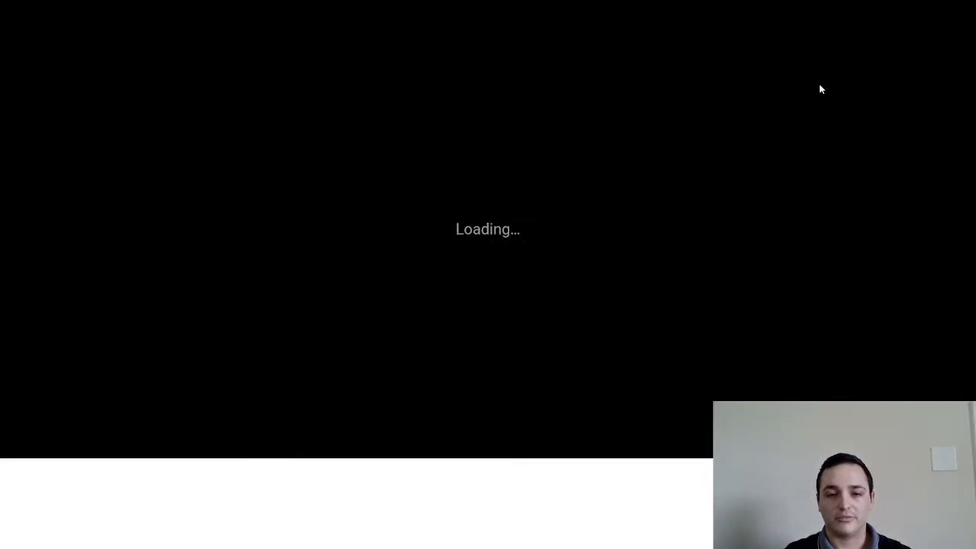